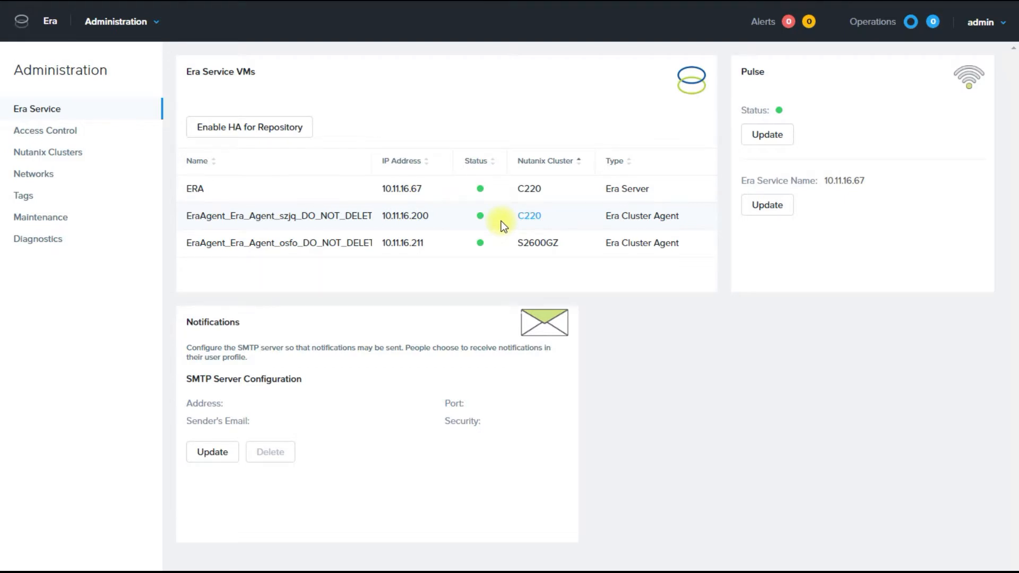
Check the vLAN networks, then bring up the Network profiles list on the Profiles page.
click(35, 175)
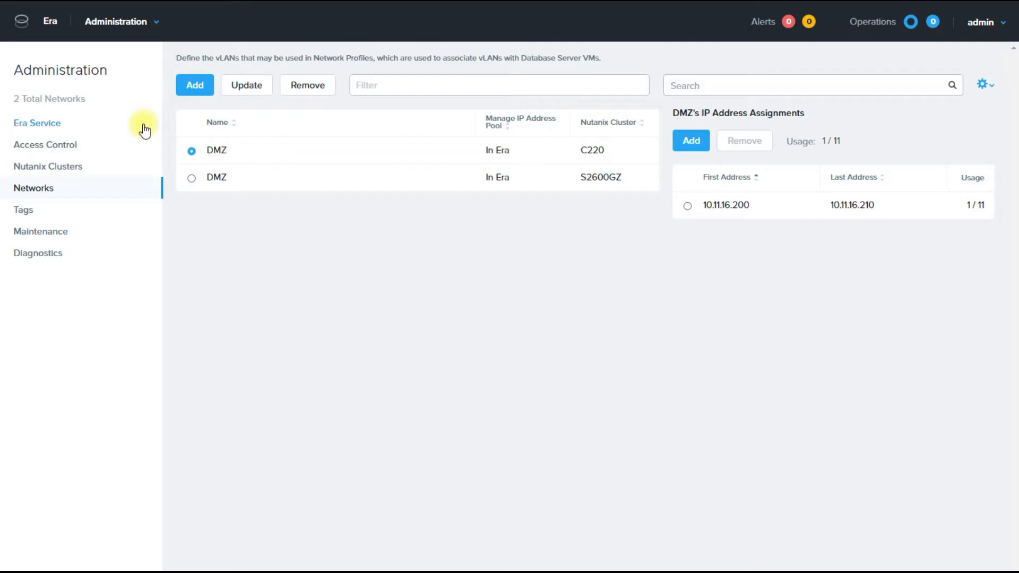
click(158, 26)
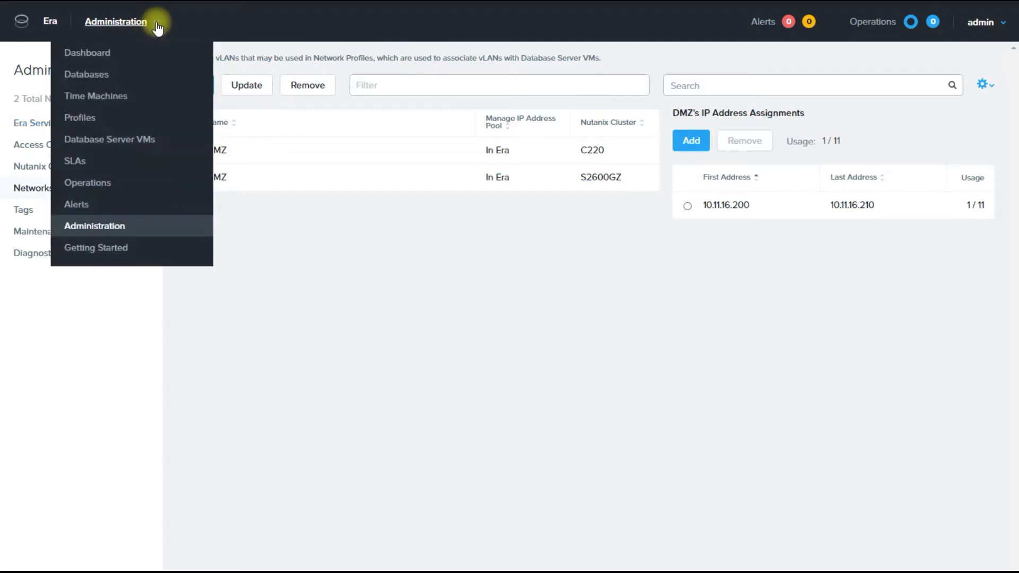
click(88, 122)
click(33, 168)
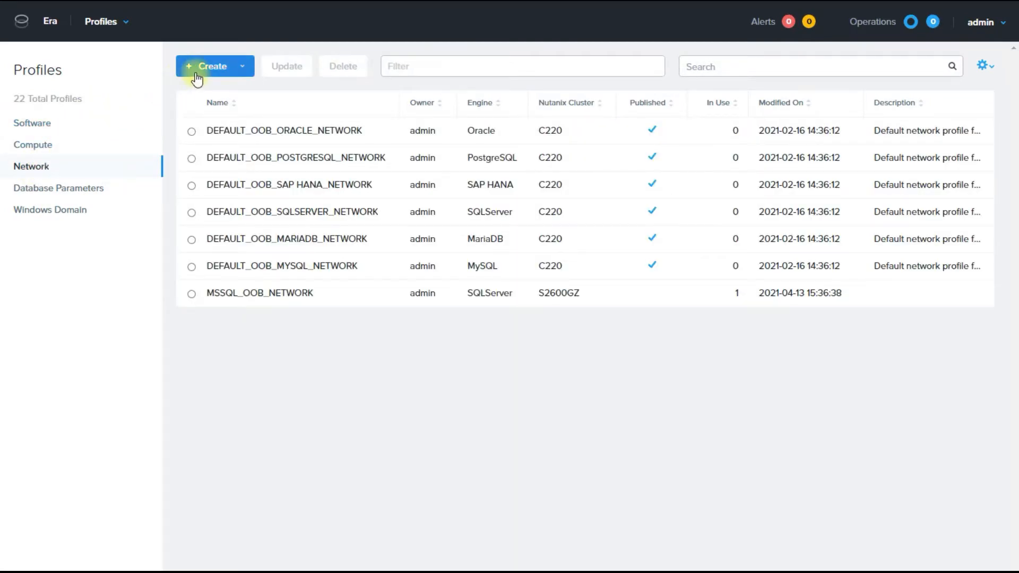
Create SQL Server Windows Clusters network profile MSSQL_Cluster using DMZ on both S2600GZ and C220.
click(243, 70)
mouse_move(234, 164)
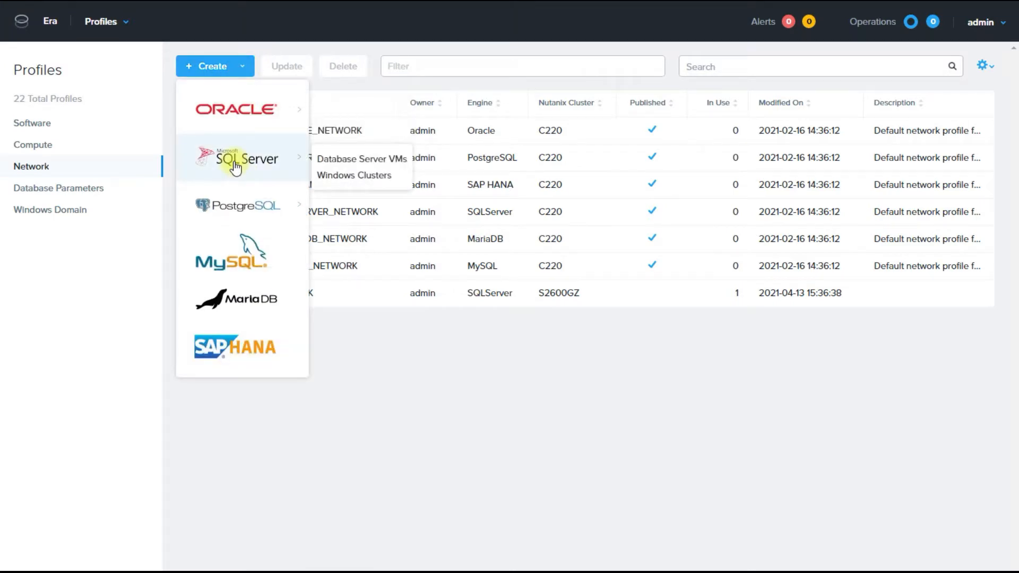
click(364, 176)
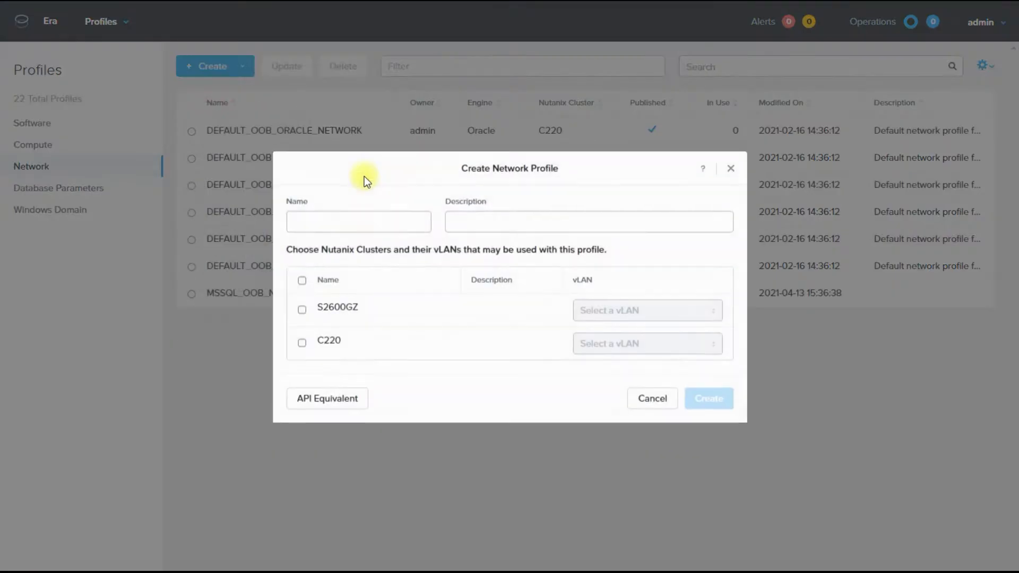
click(301, 281)
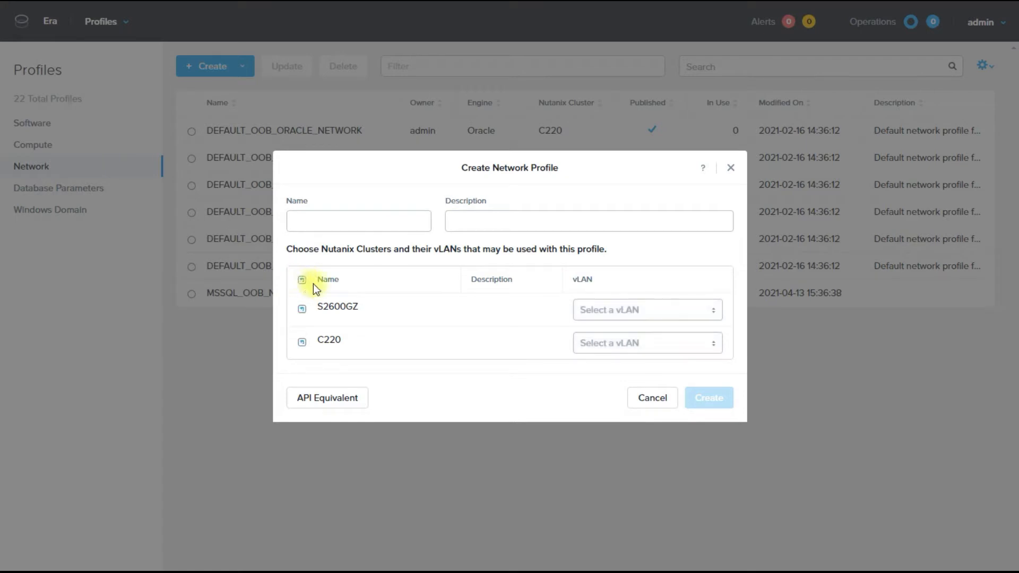
click(616, 313)
click(594, 353)
click(597, 345)
click(597, 389)
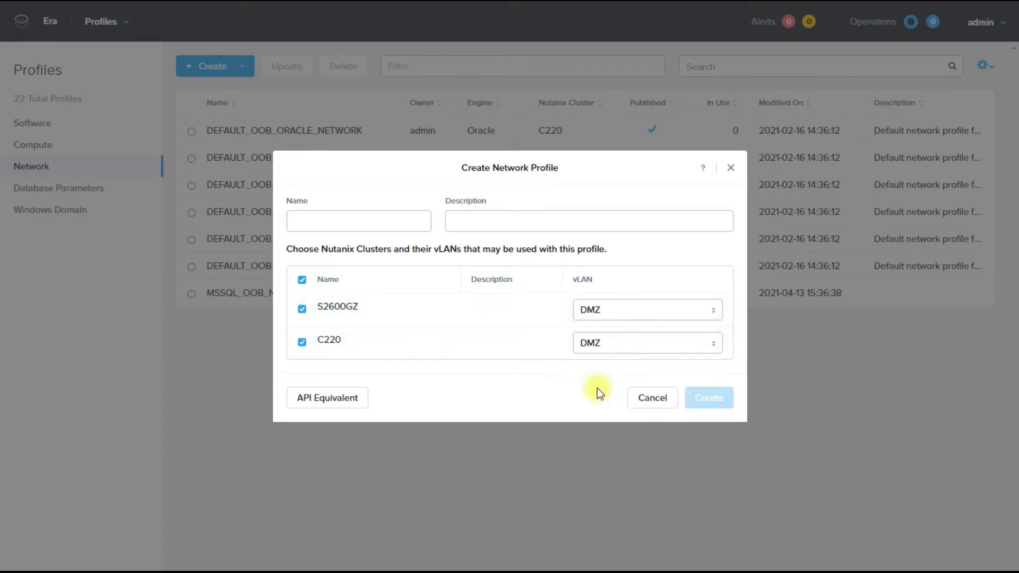
click(364, 226)
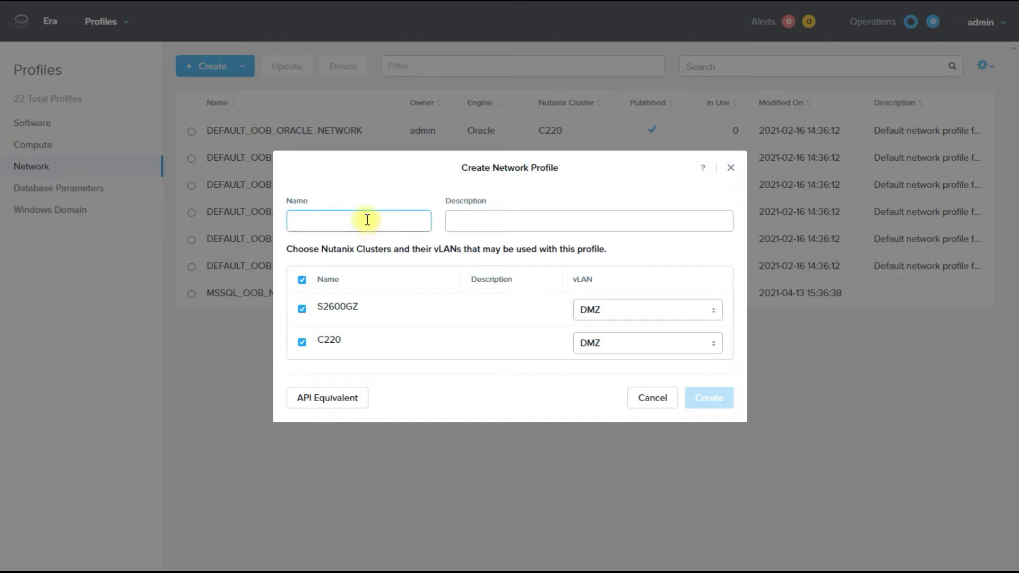
text(MSSQL_Cluster)
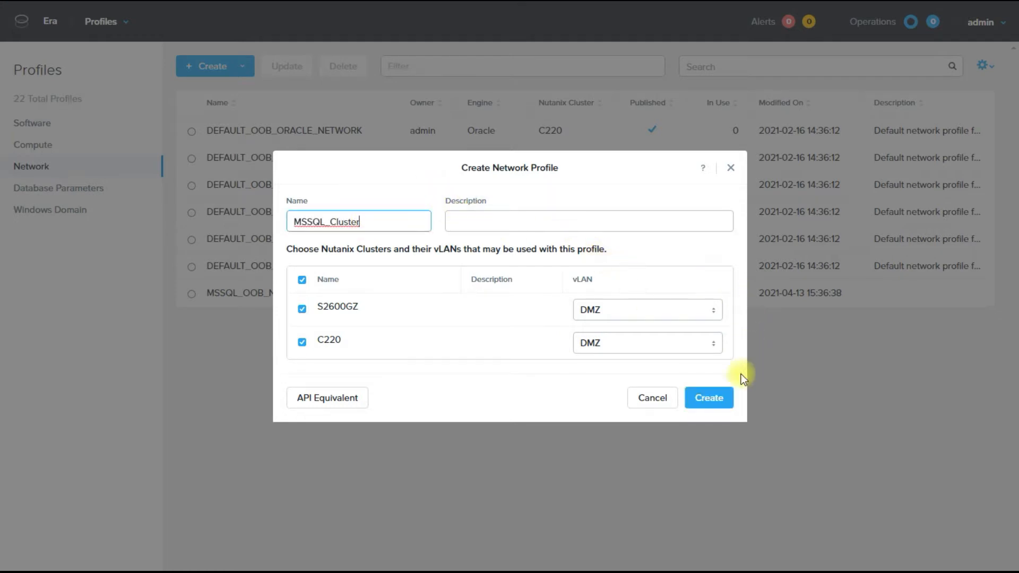
click(708, 402)
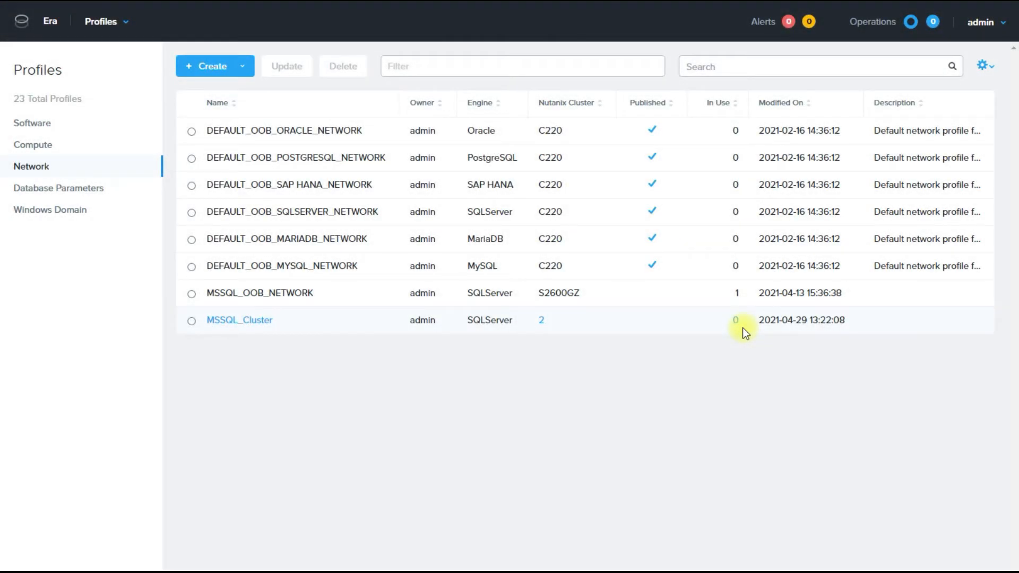
Go to Databases > Sources and bring up the SQL Server provisioning options.
click(120, 26)
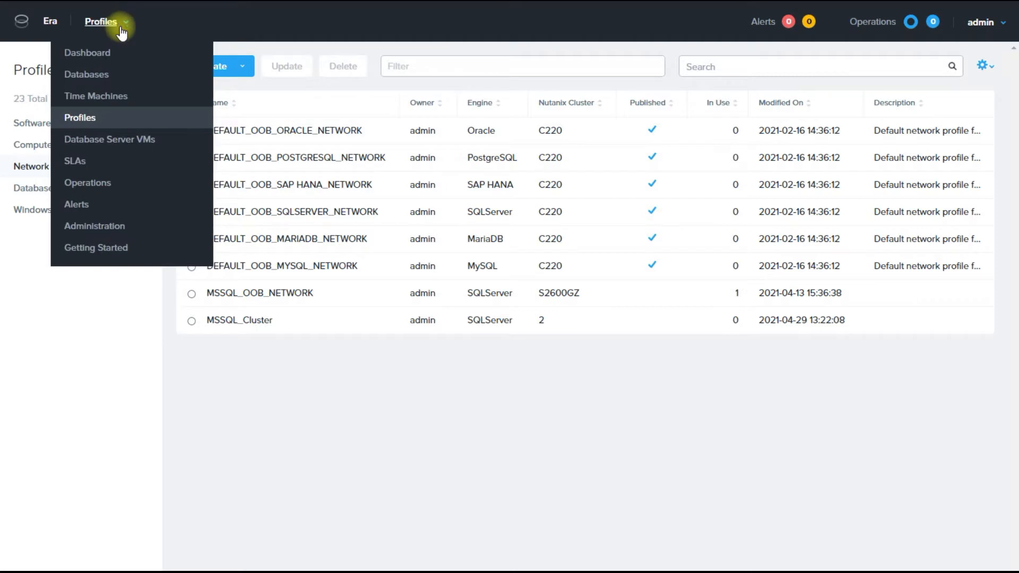
click(91, 74)
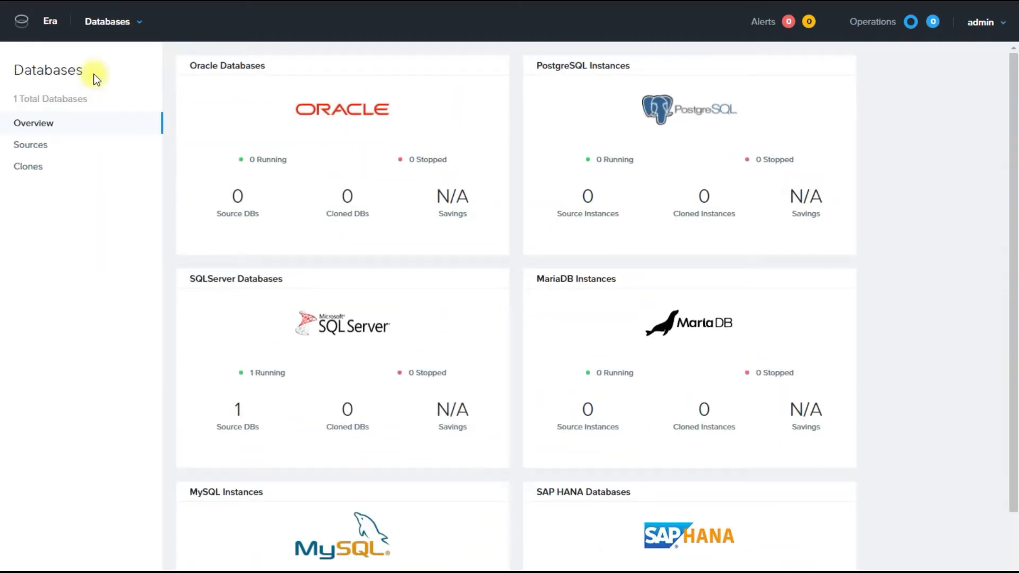
click(38, 146)
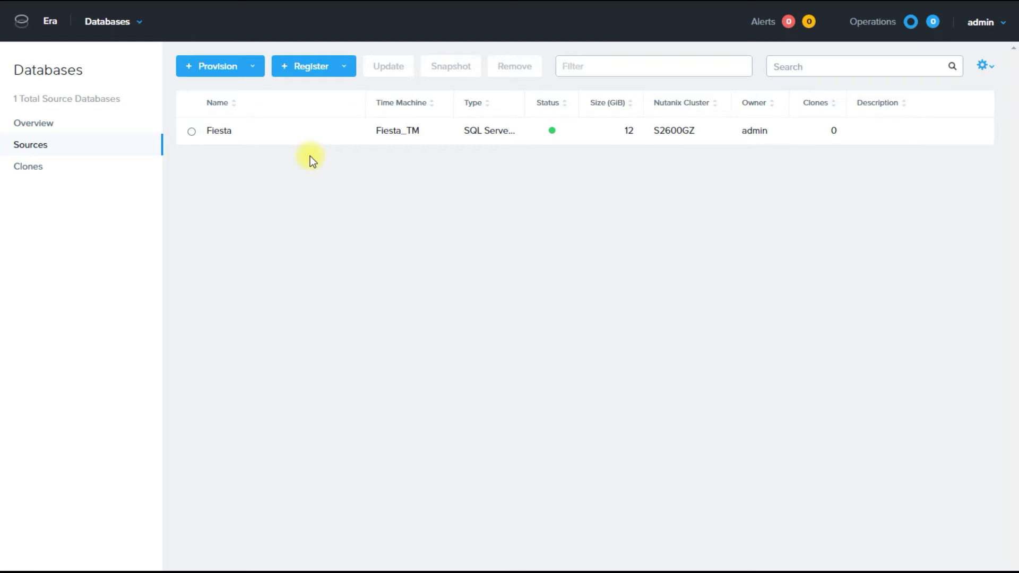
click(241, 66)
mouse_move(256, 158)
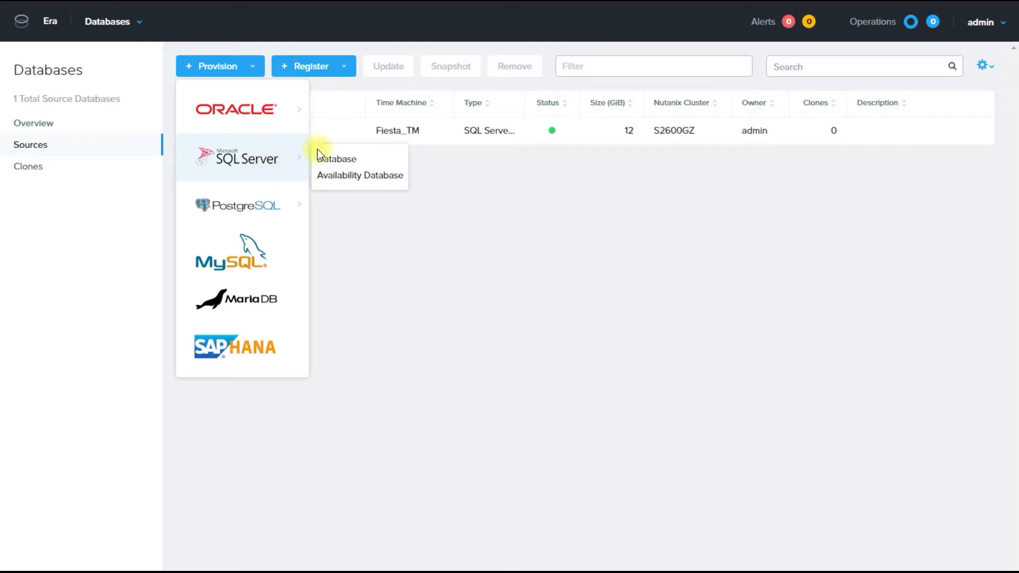
Provision an Availability Database on Windows cluster SQLAG across both clusters with MSSQL_Cluster and ntnxlab profiles.
click(379, 175)
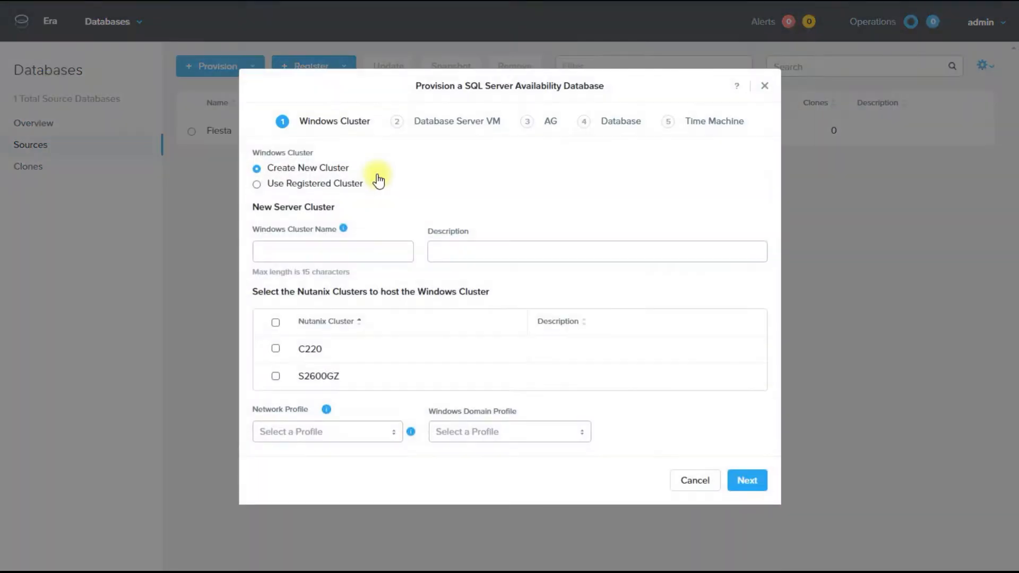
click(344, 248)
text(SQLAG)
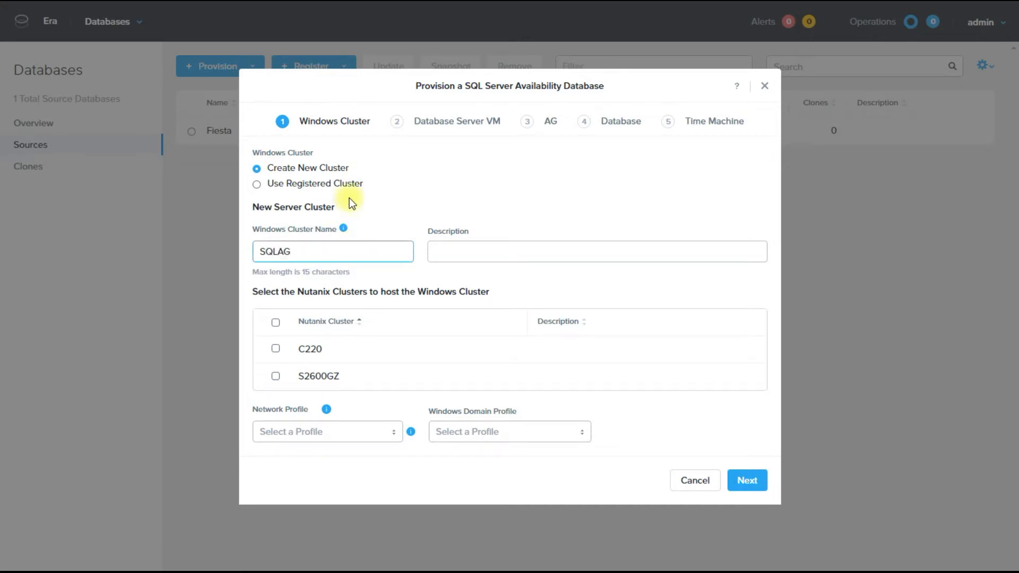
click(276, 323)
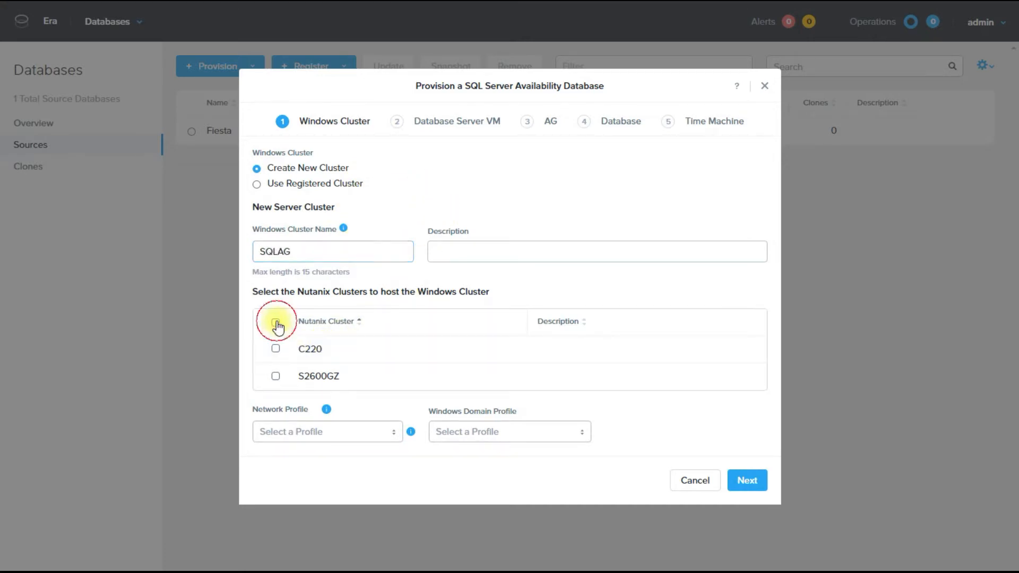
click(356, 435)
click(325, 475)
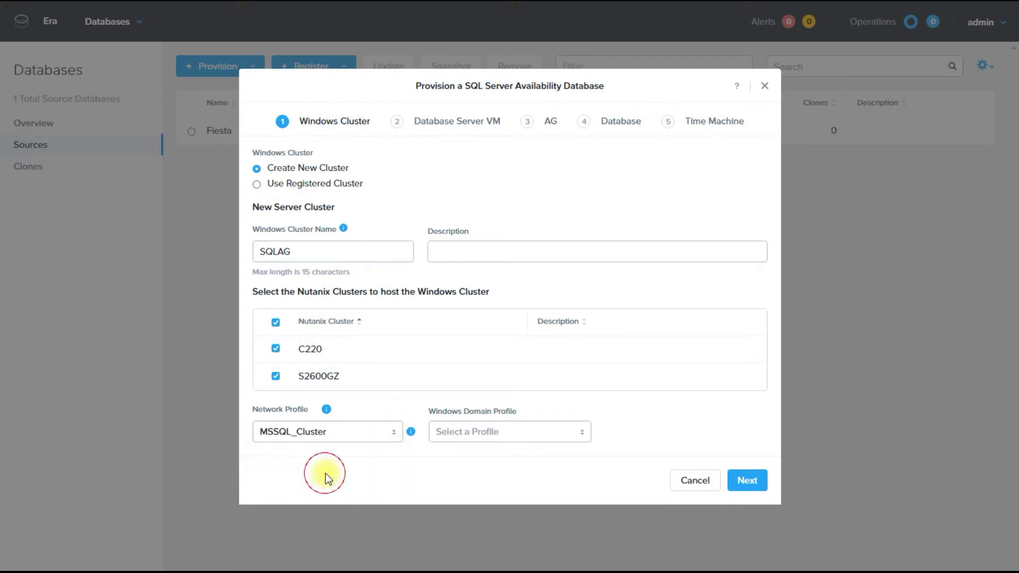
click(521, 437)
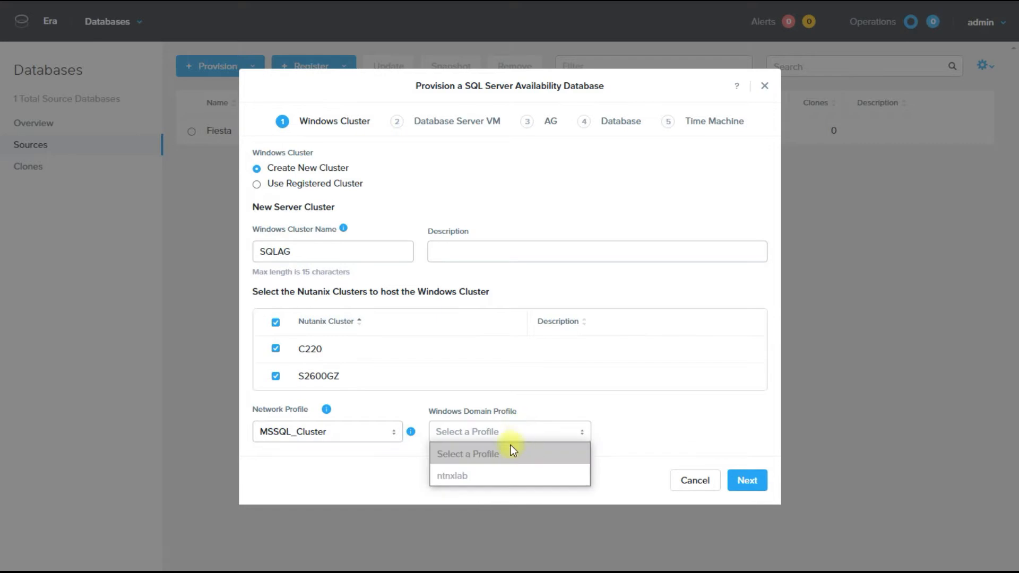
click(482, 477)
click(756, 484)
click(365, 170)
Use the SQLDB2016 software profile and the small default compute profile, and enter the administrator password.
click(326, 213)
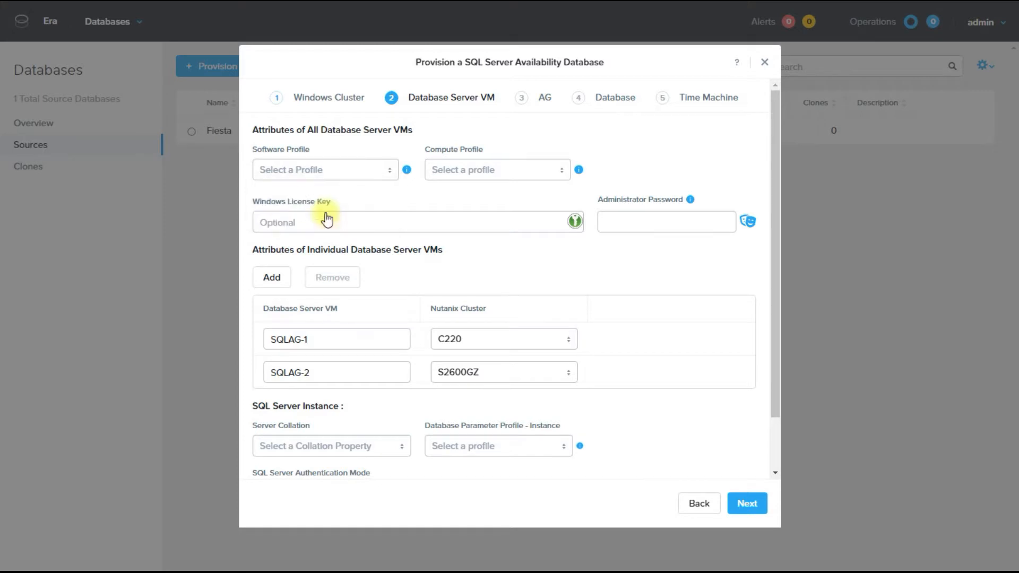
click(515, 175)
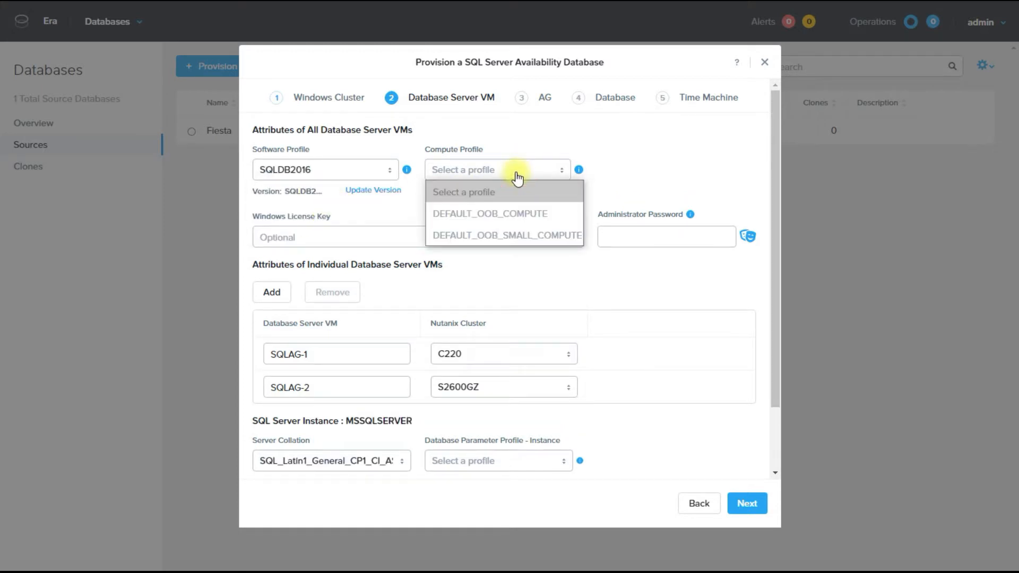
click(525, 236)
click(638, 231)
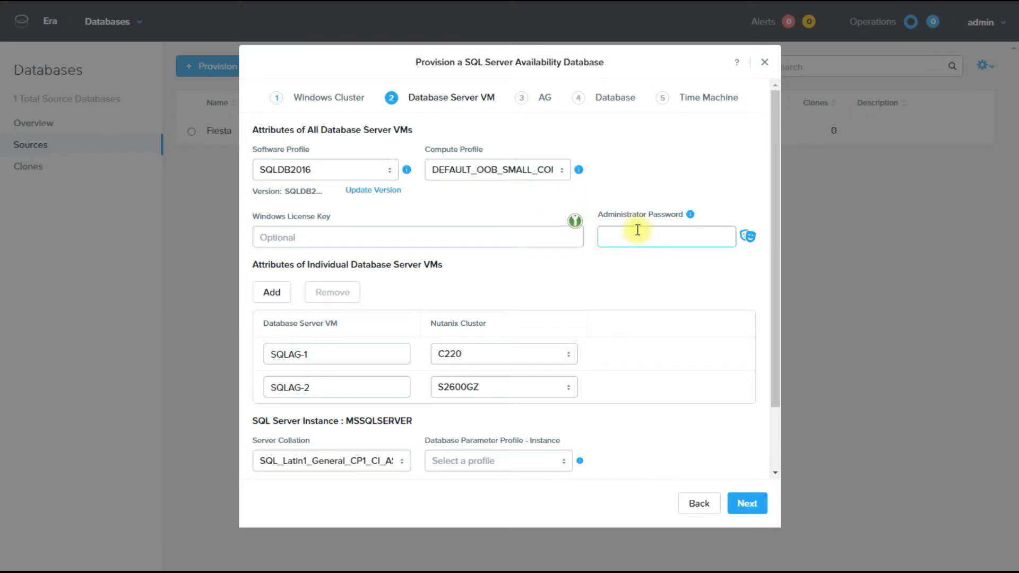
text(••••••••••)
Place SQLAG-1 on S2600GZ and SQLAG-2 on C220 with DEFAULT_SQLSERVER_INSTANCE_PARAMS.
click(480, 353)
click(473, 398)
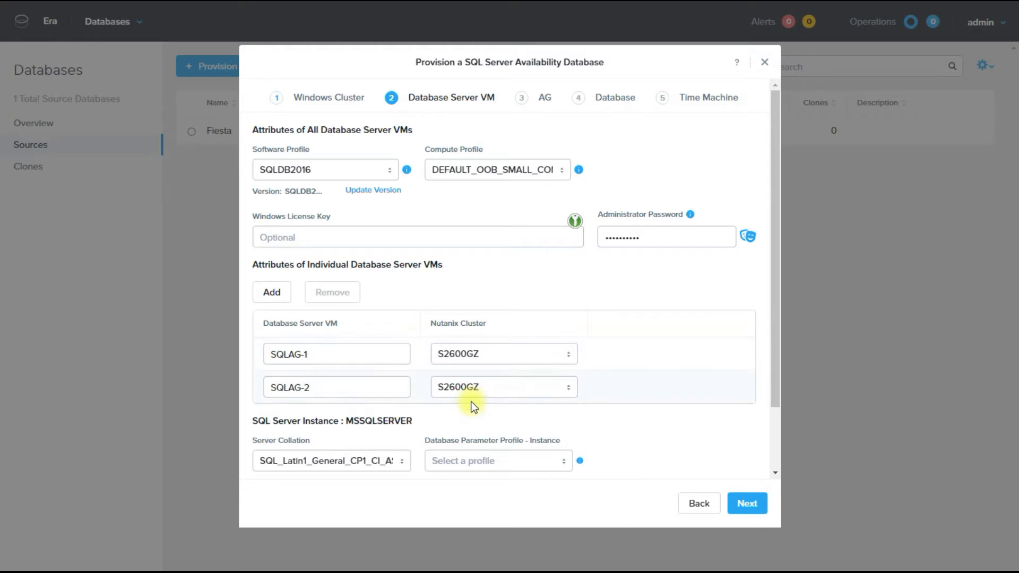
click(471, 391)
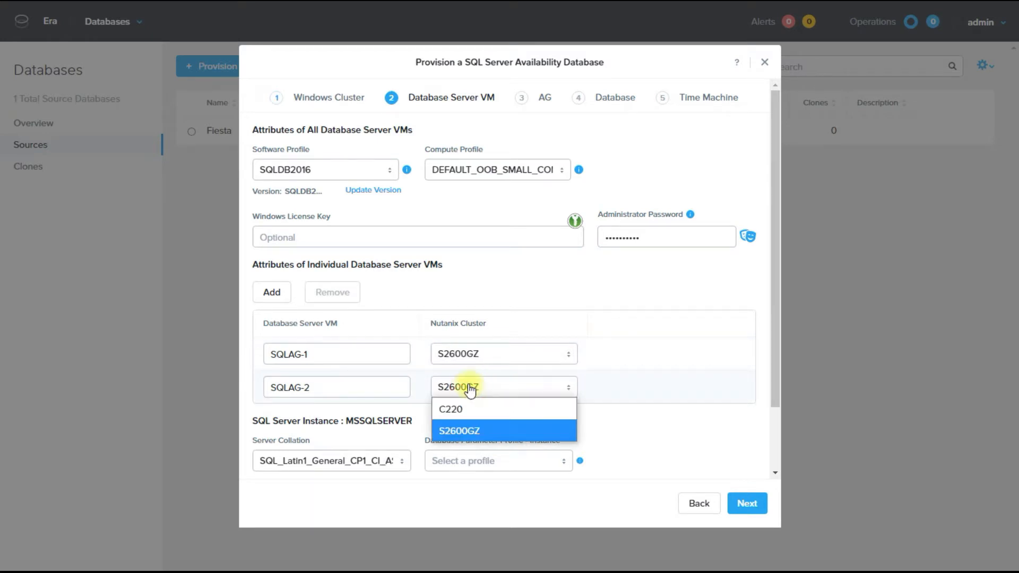
click(461, 410)
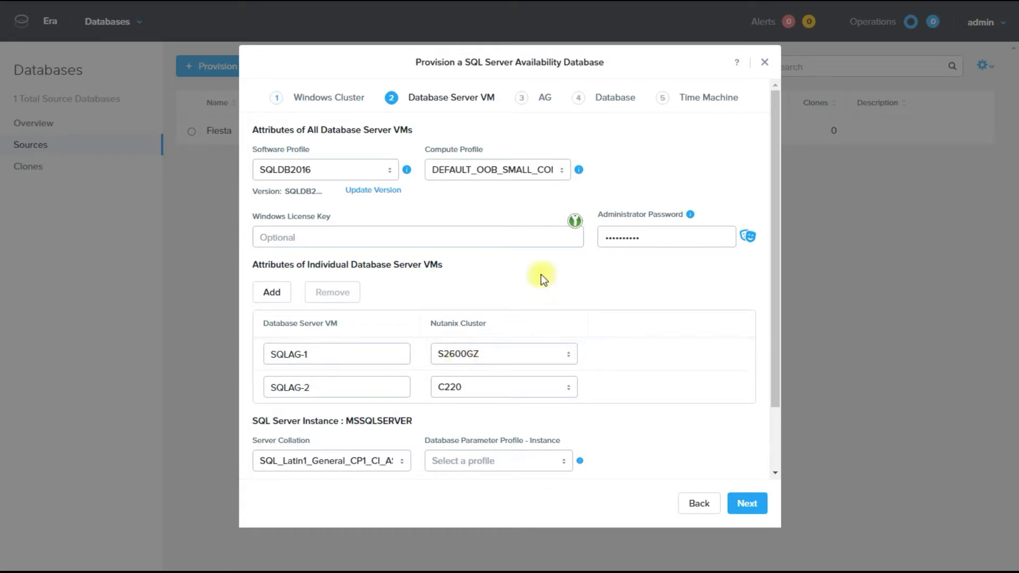
click(559, 461)
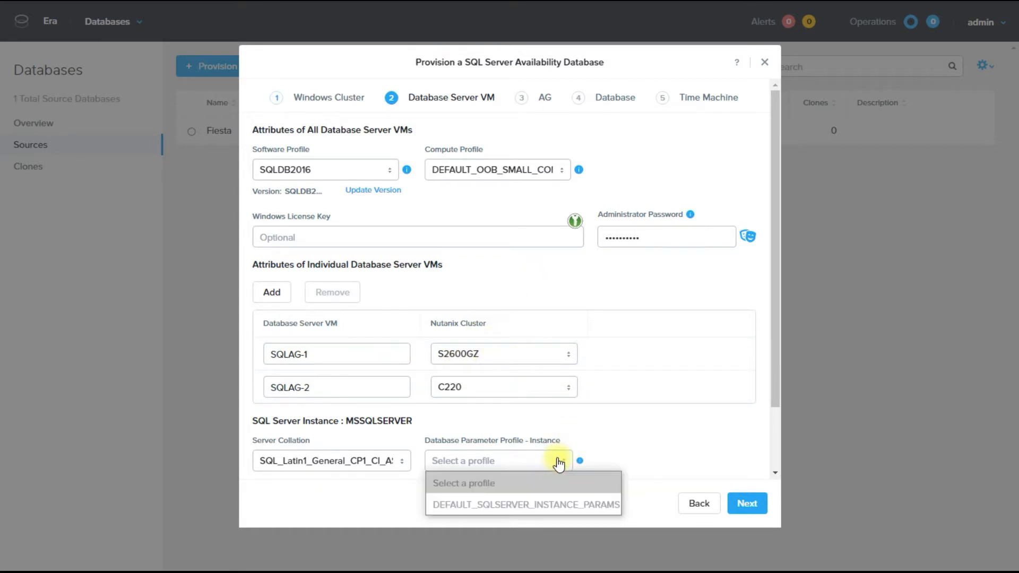
click(531, 504)
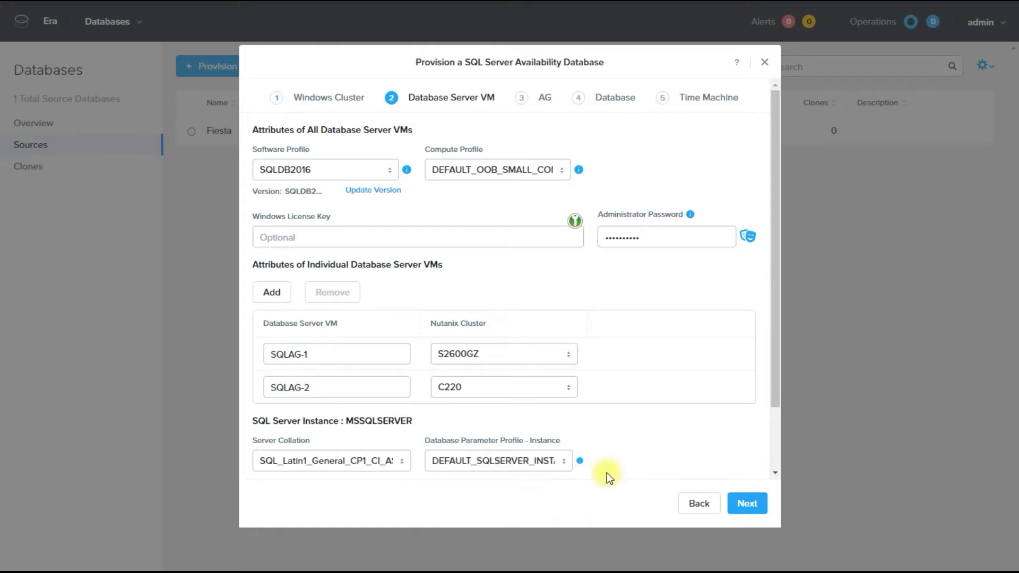
click(740, 493)
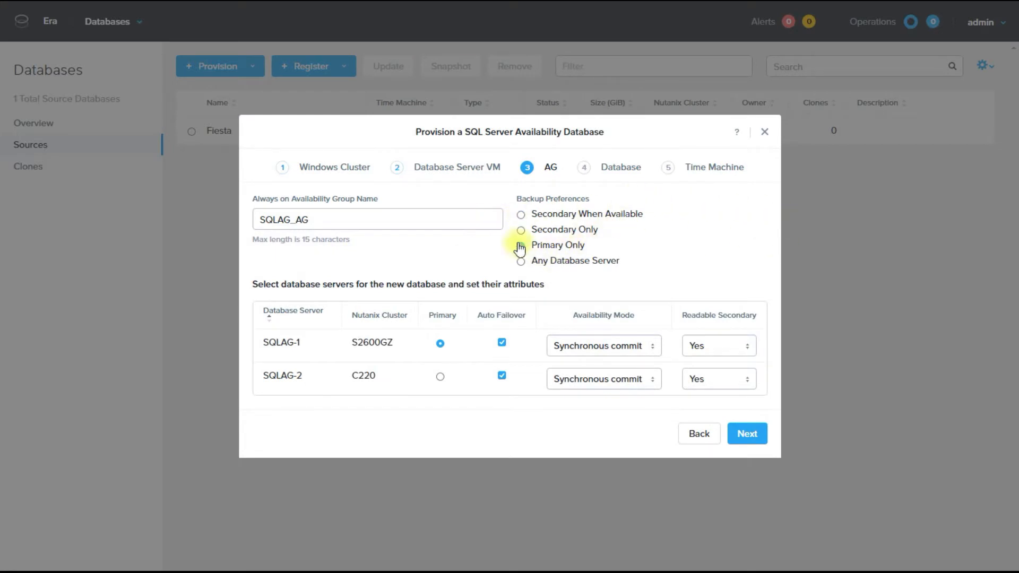
Set the SQLAG_AG backup preference to Secondary Only and continue to the Database step.
click(520, 244)
click(523, 231)
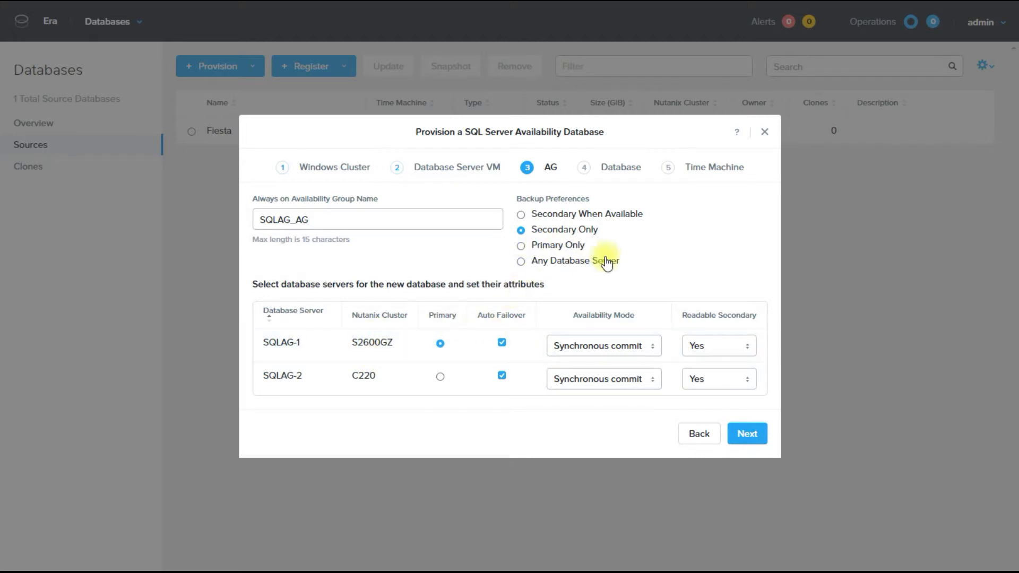
click(748, 435)
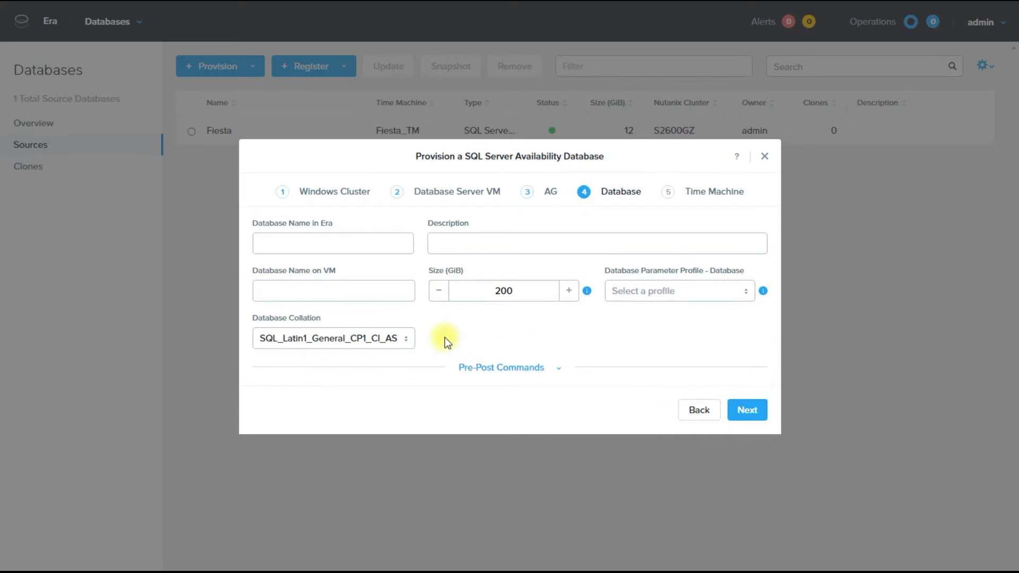
Name the database FiestaHA, size 10 GiB, with DEFAULT_SQLSERVER_DATABASE_PARAMS, and continue to Time Machine.
click(337, 245)
text(FiestaHA)
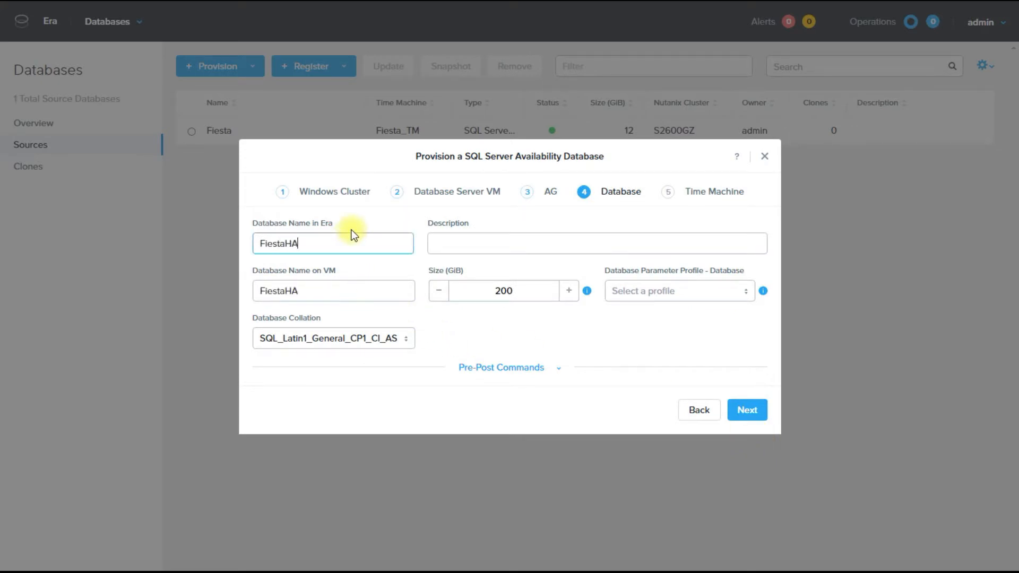
double_click(507, 295)
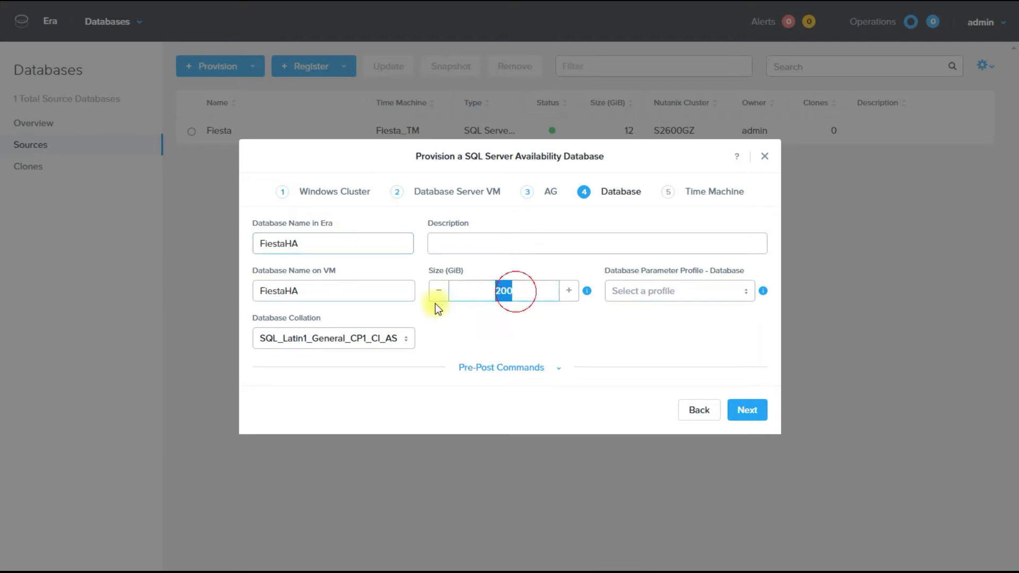
text(10)
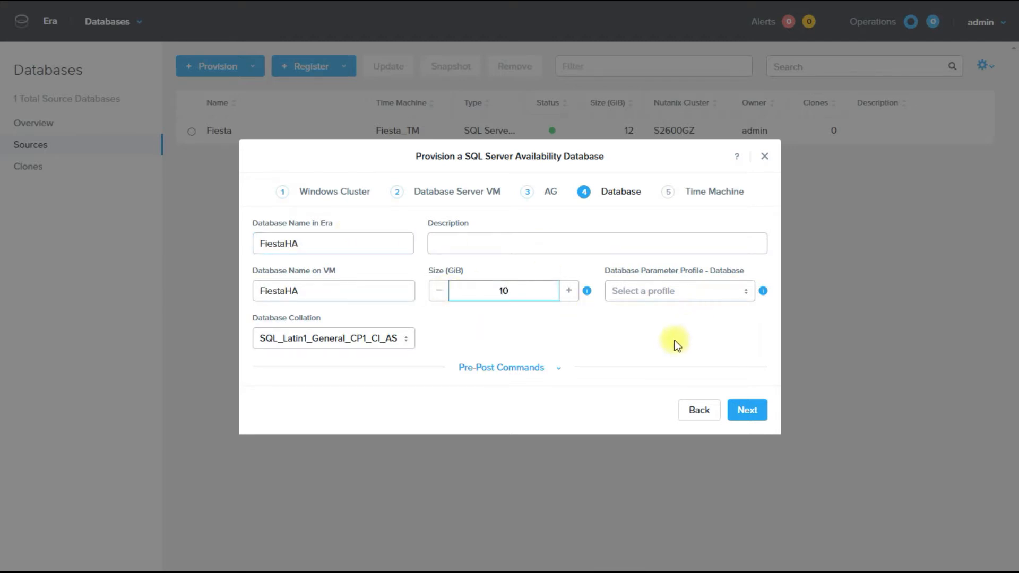
click(699, 295)
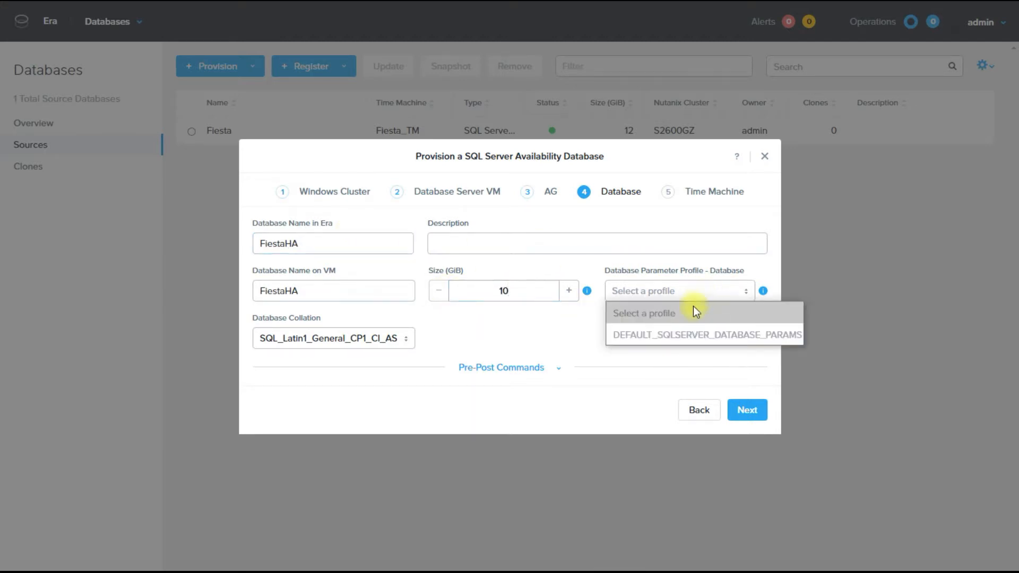
click(676, 334)
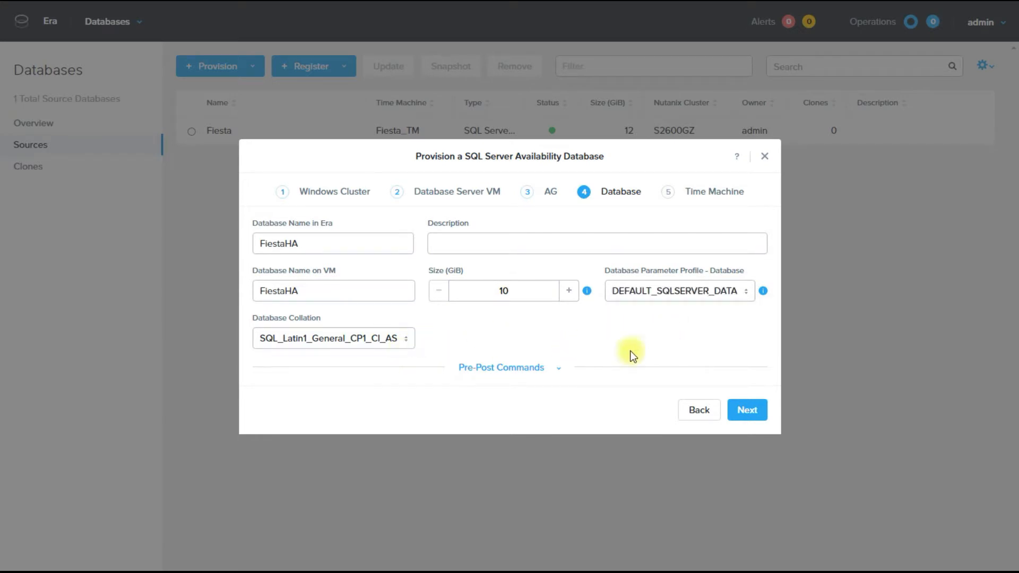
click(748, 412)
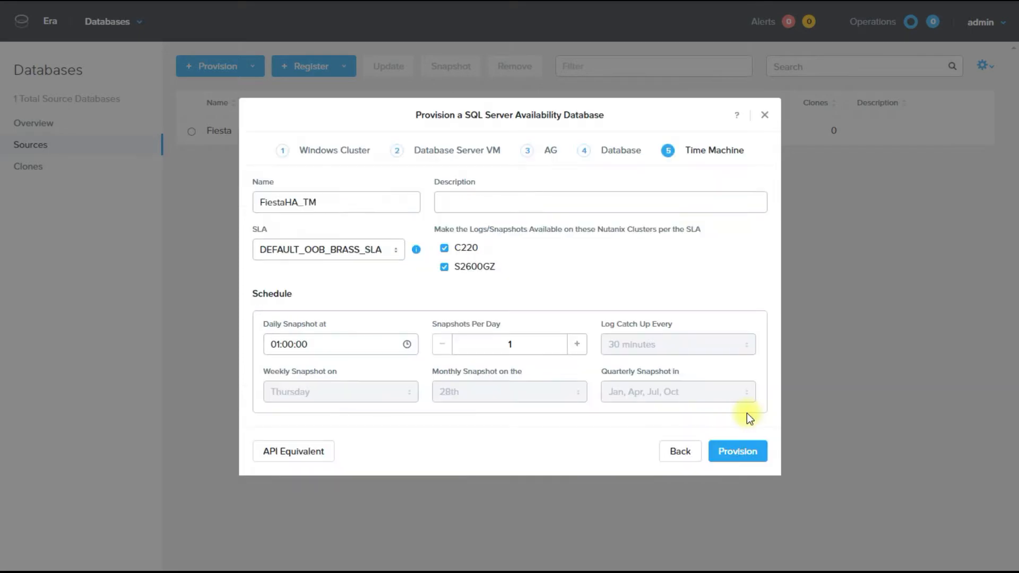
Set the FiestaHA time machine SLA to NONE and start provisioning.
click(394, 253)
click(289, 357)
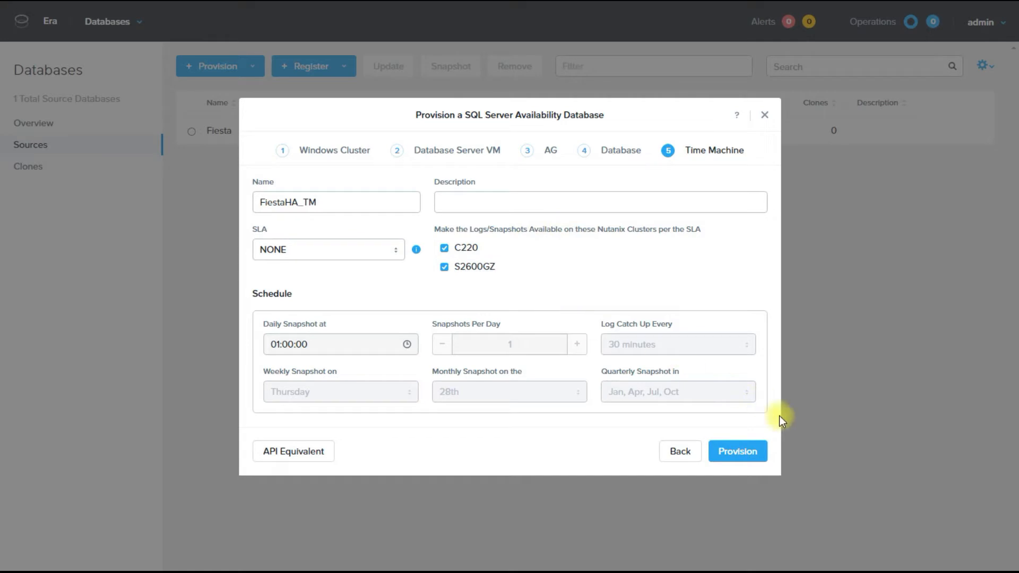
click(735, 452)
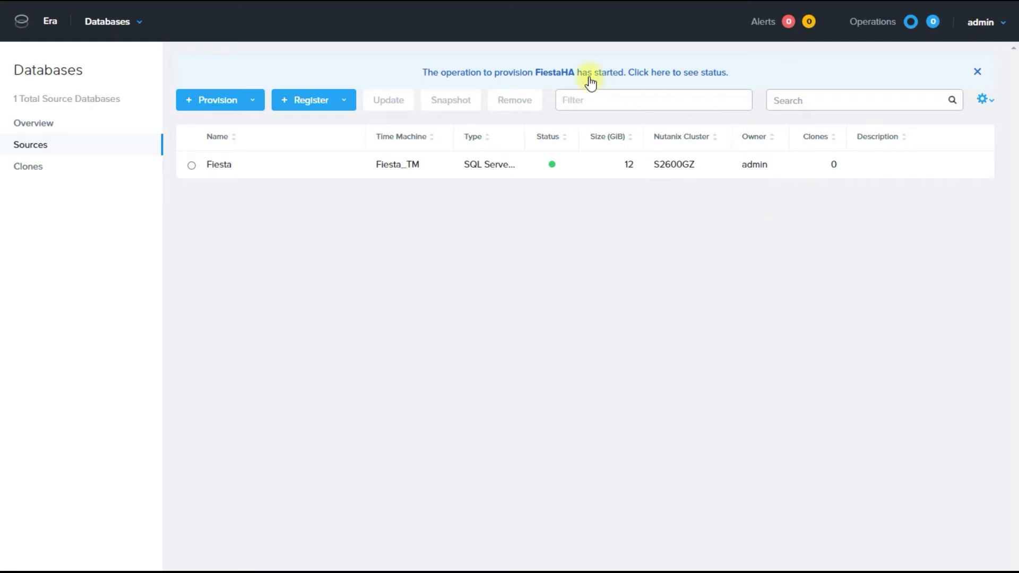
View the FiestaHA provisioning operation status in Operations.
click(588, 74)
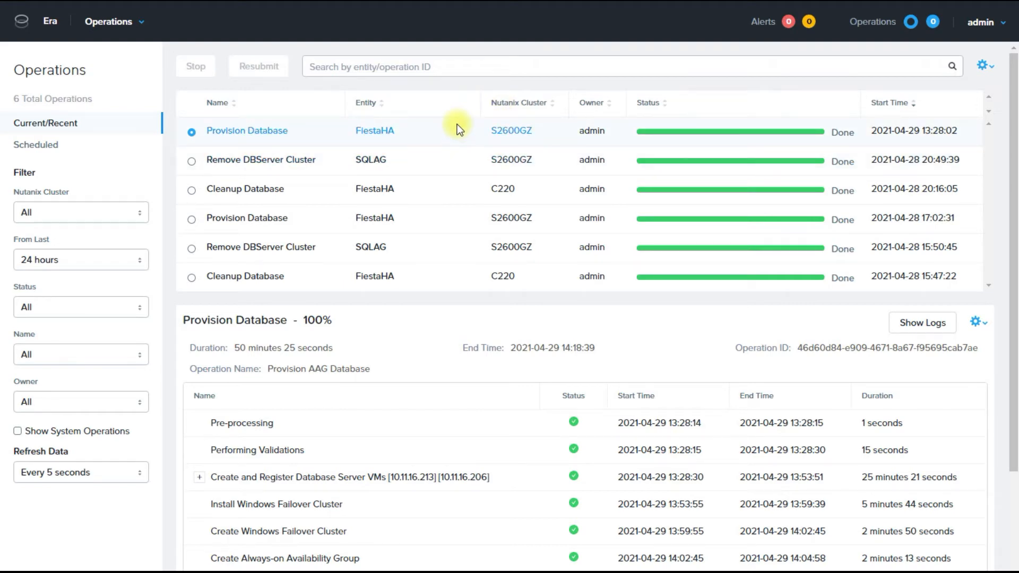
Expand both Create Database Server VM steps and the clustered Register Database sub-steps.
scroll(336, 260, down, 3)
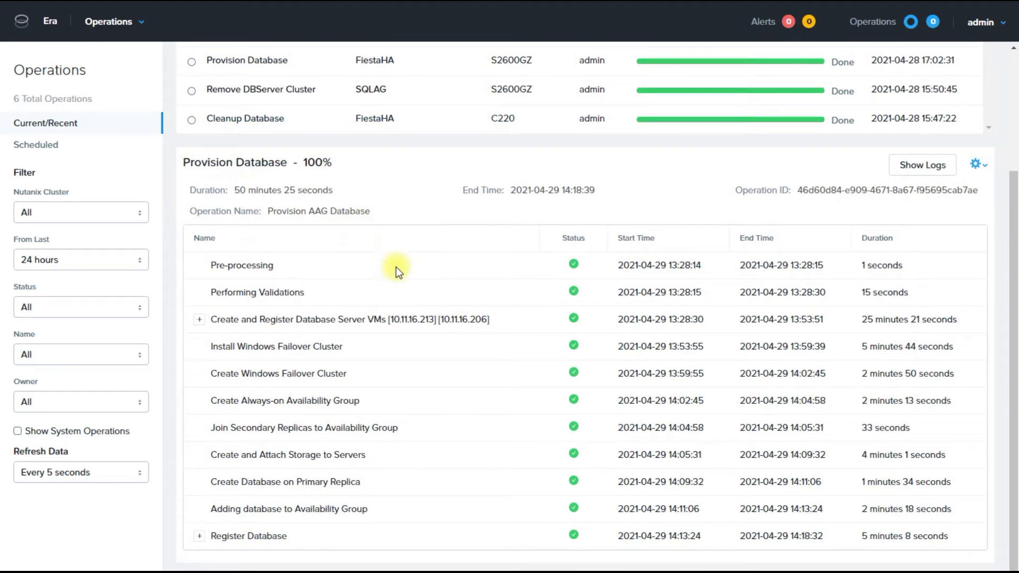
click(200, 321)
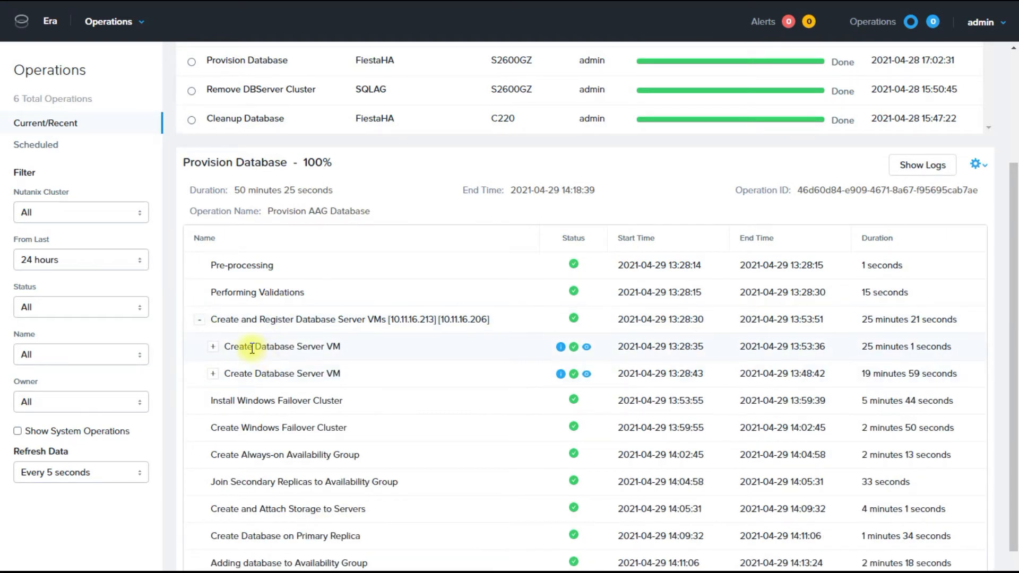
click(213, 347)
scroll(242, 392, down, 3)
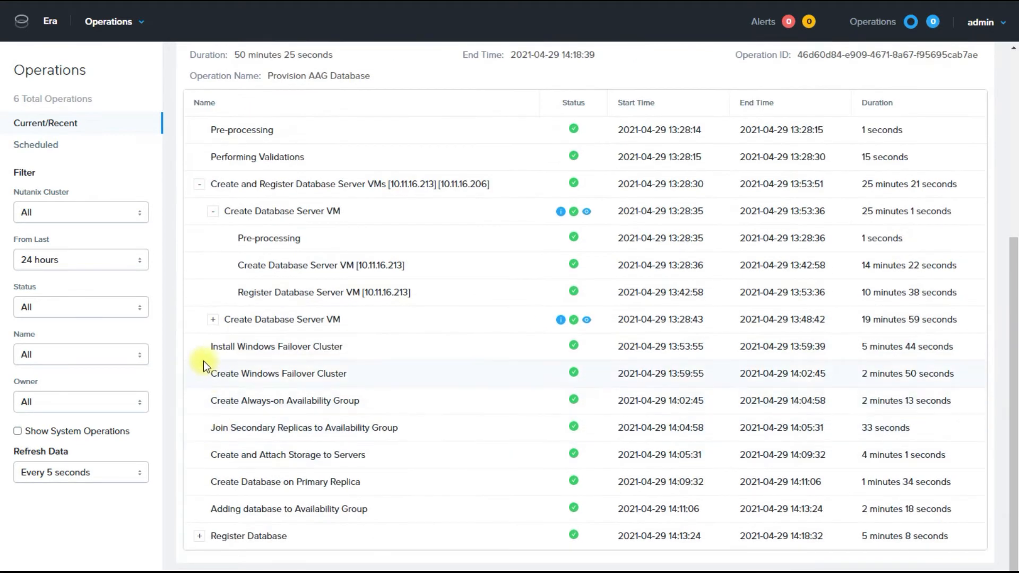
click(213, 320)
scroll(367, 330, down, 2)
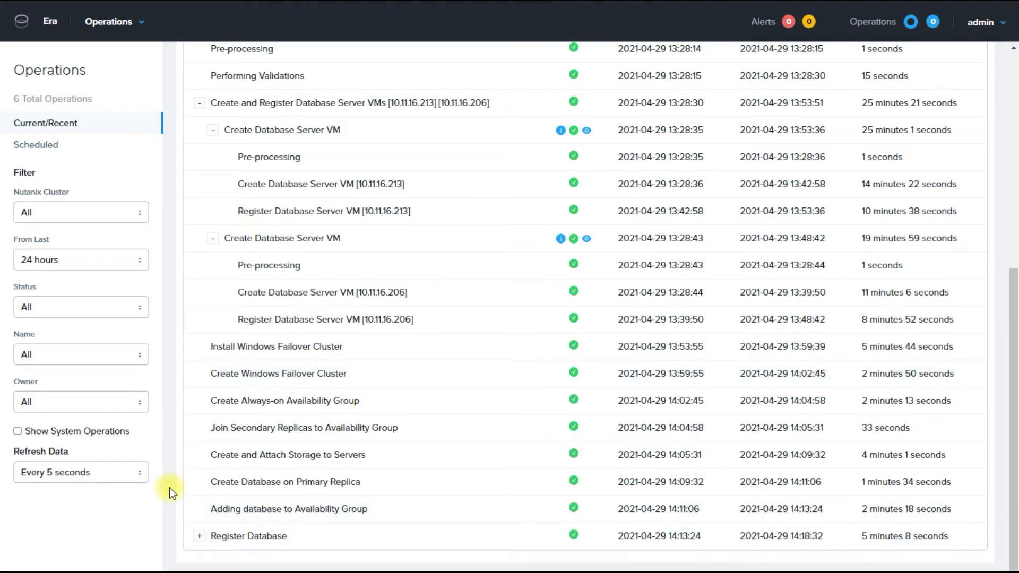
click(202, 535)
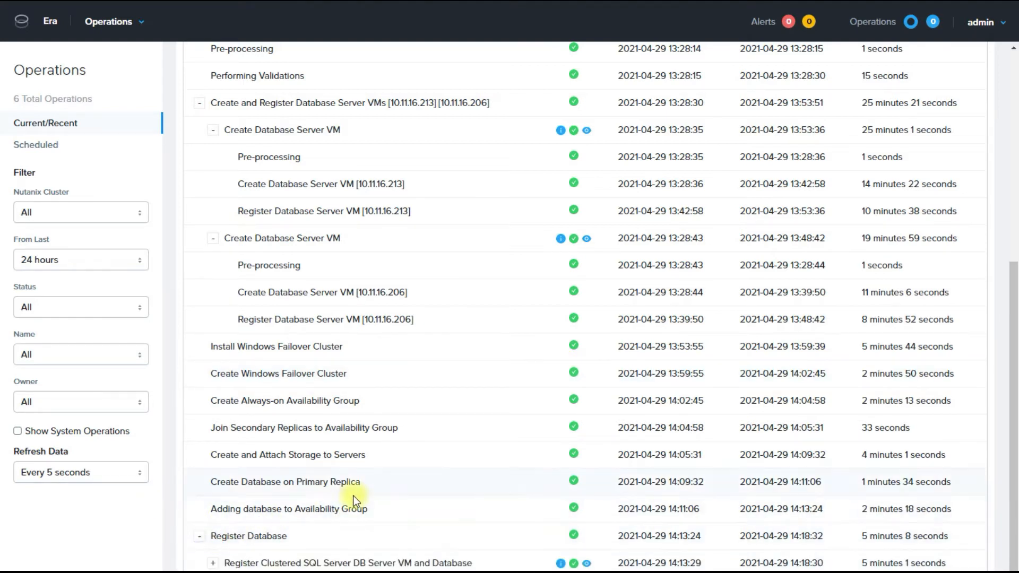
scroll(244, 511, down, 1)
click(213, 536)
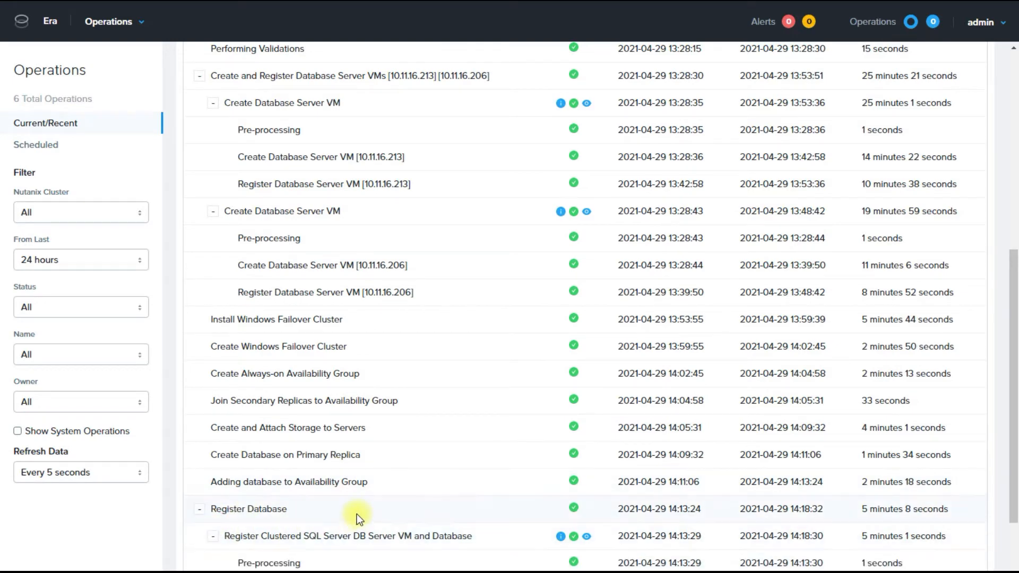
scroll(357, 513, down, 3)
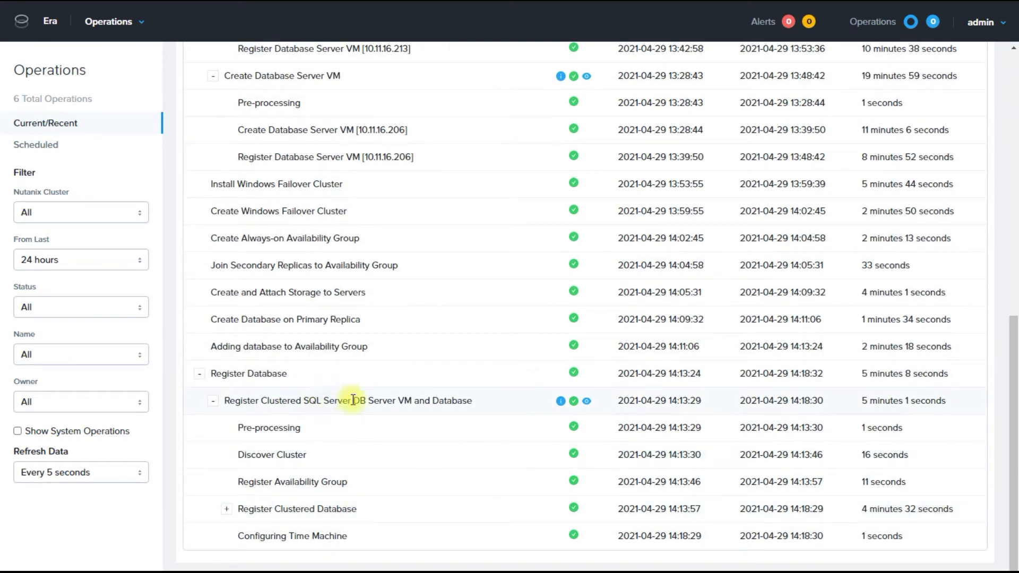
scroll(337, 374, up, 10)
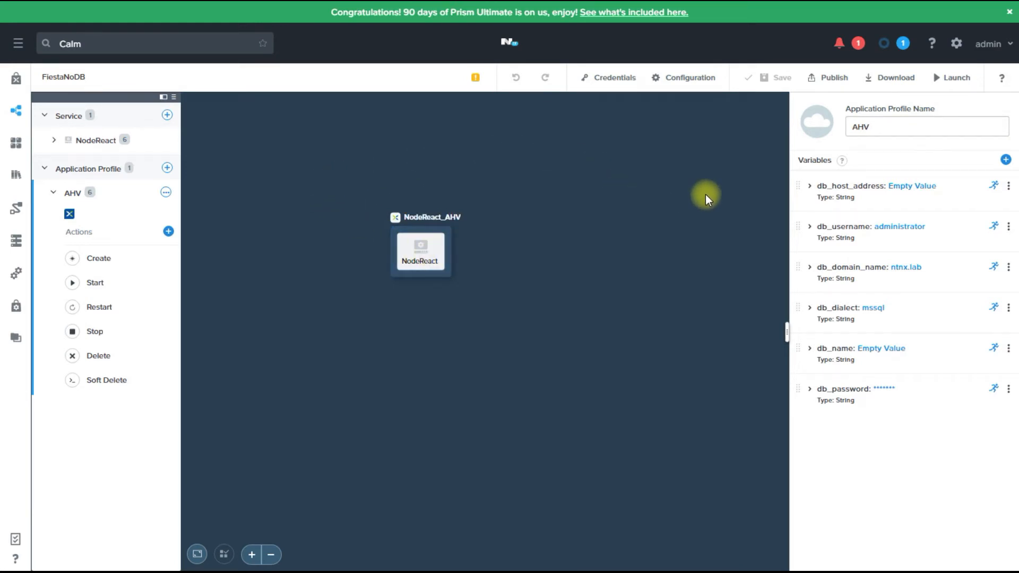
Launch the FiestaNoDB blueprint and enter FiestaHA as the application name.
click(957, 84)
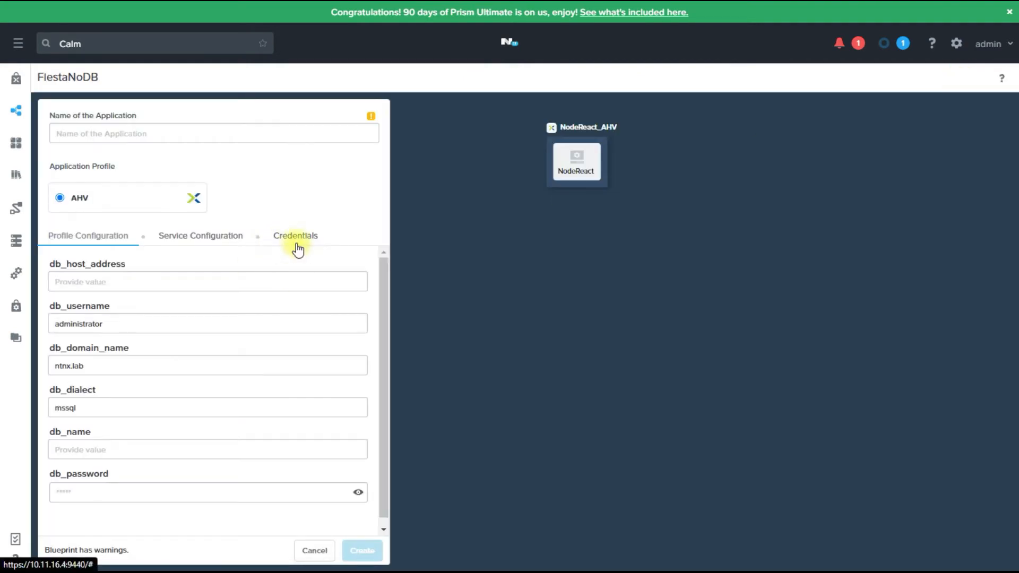
click(124, 137)
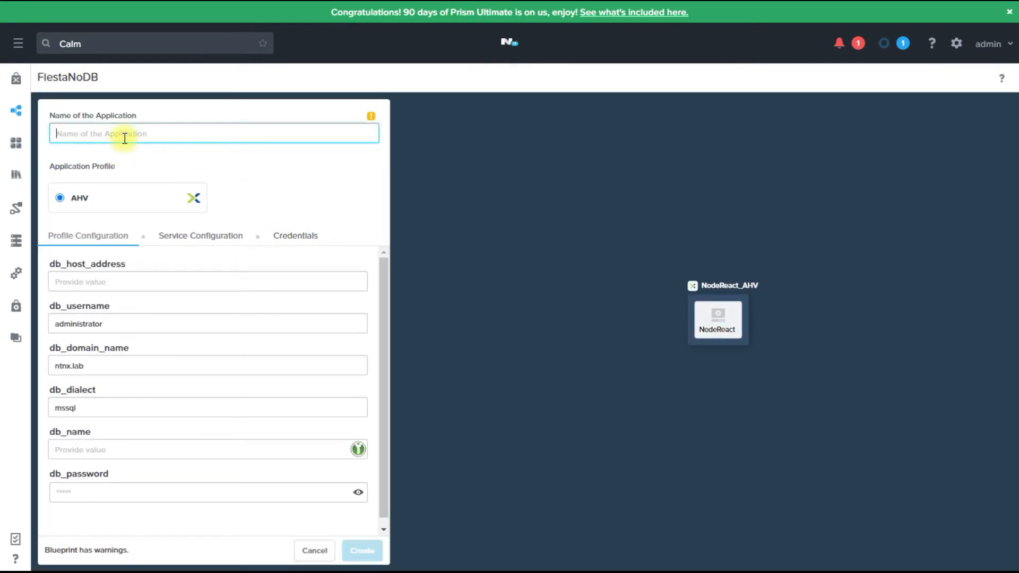
text(FiestaHA)
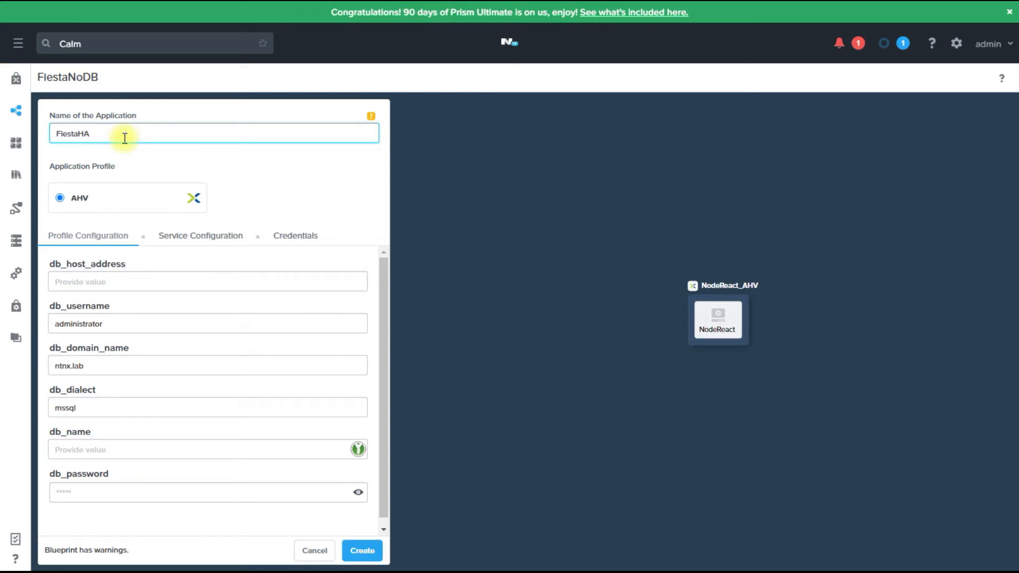
click(105, 282)
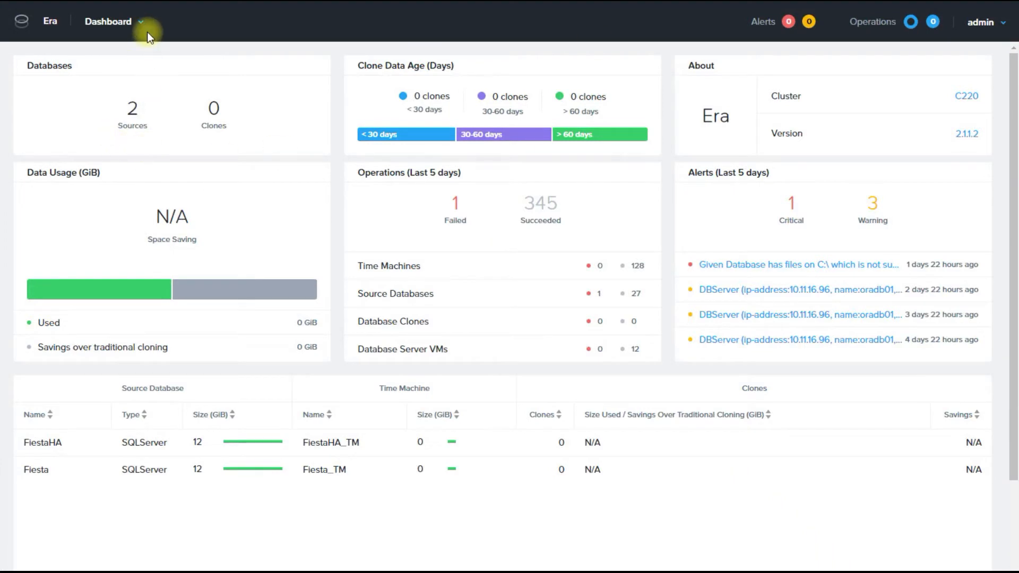
Copy the SQLAG_AG listener IP 10.11.16.215 from Era's SQLAG server into db_host_address.
click(140, 23)
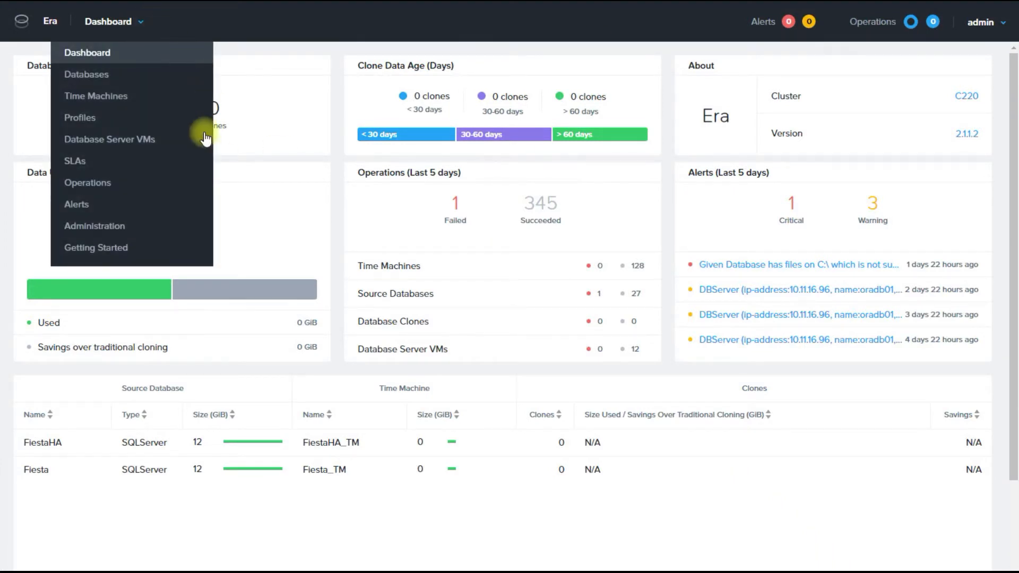
click(117, 139)
click(26, 146)
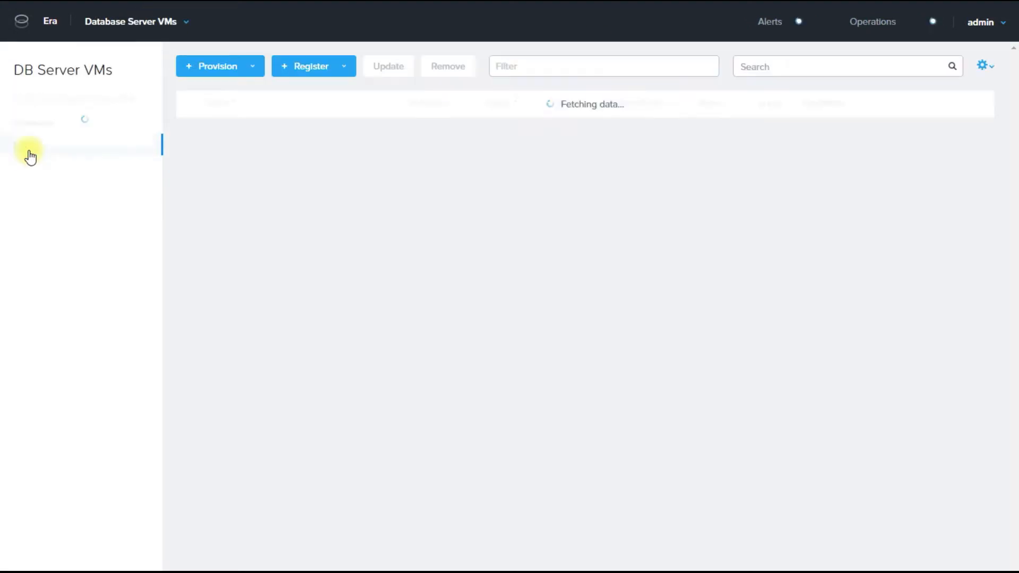
click(239, 185)
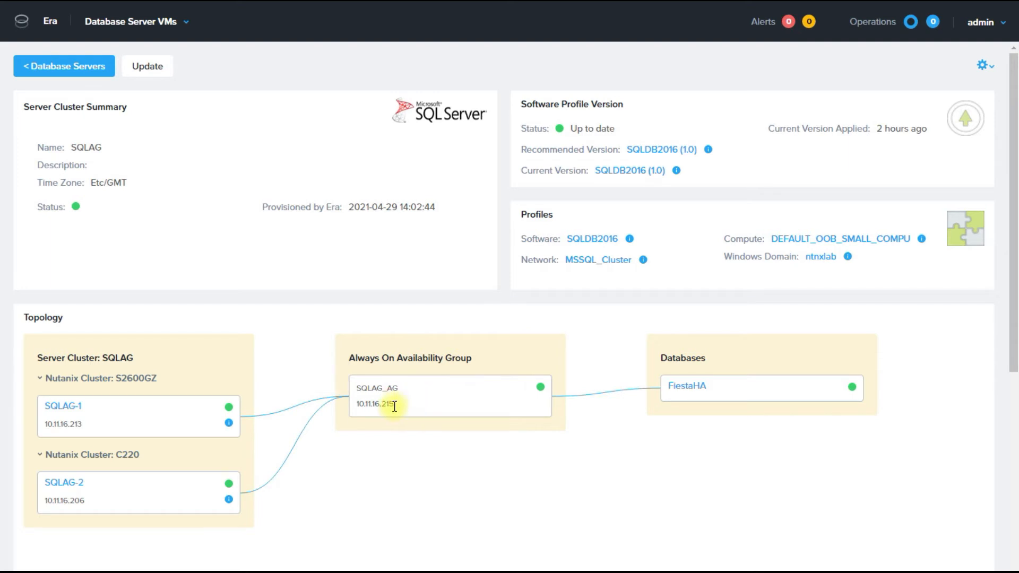
double_click(358, 404)
key(ctrl+c)
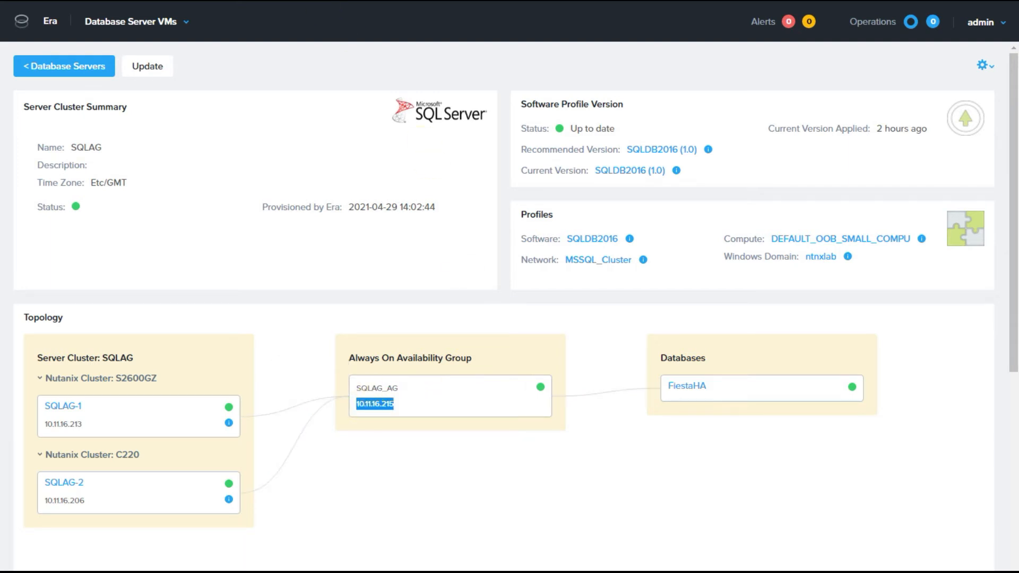
key(alt+Tab)
click(115, 284)
key(ctrl+v)
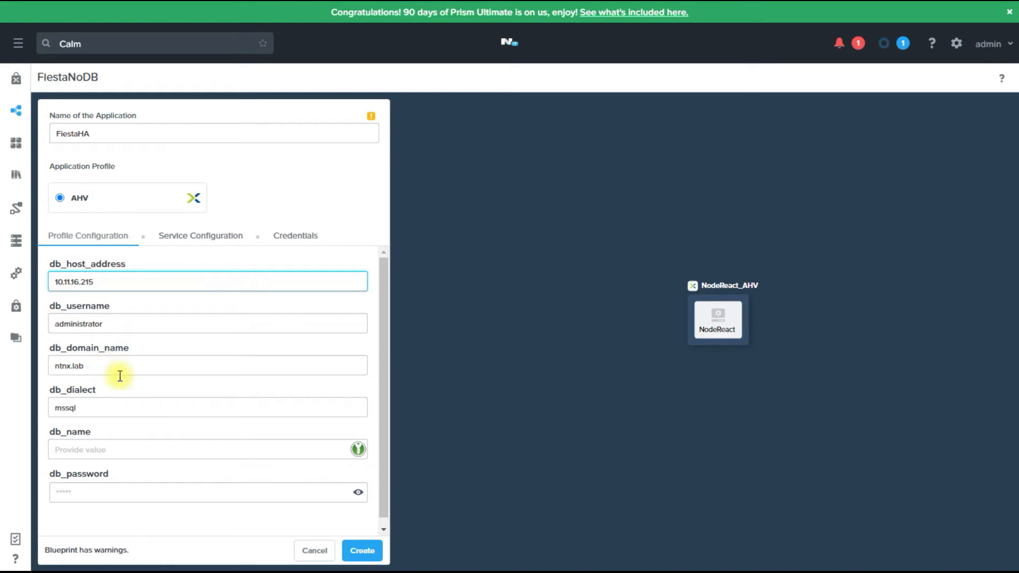
Set db_name to FiestaHA, enter the database password, and create the application.
click(102, 450)
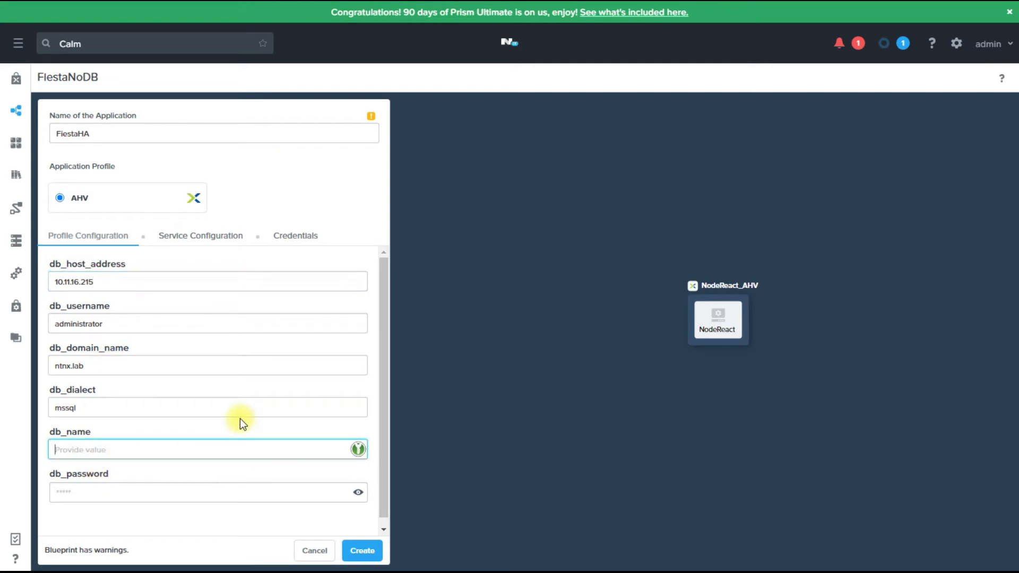
text(FiestaHA)
click(154, 490)
text(********)
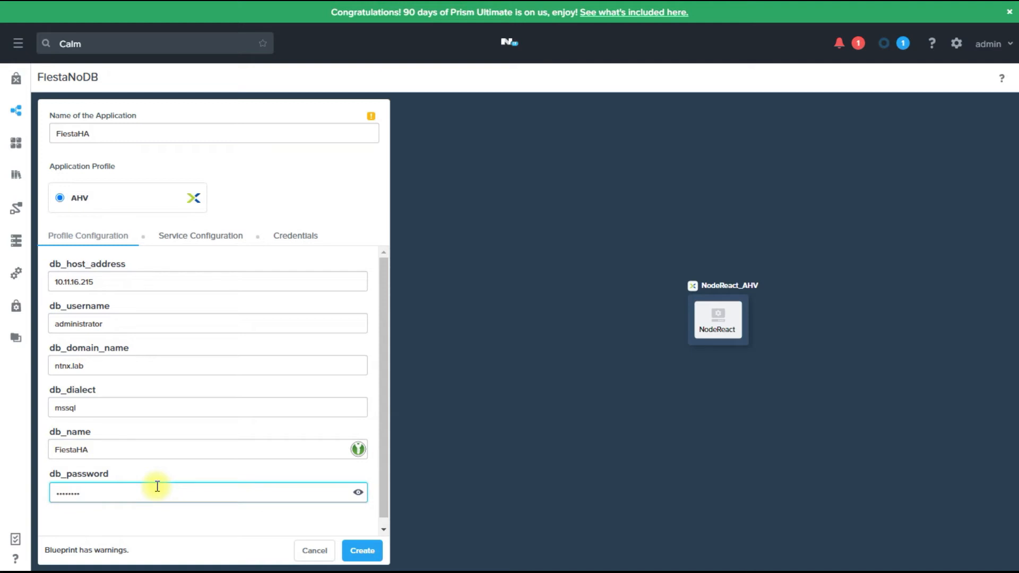
click(366, 551)
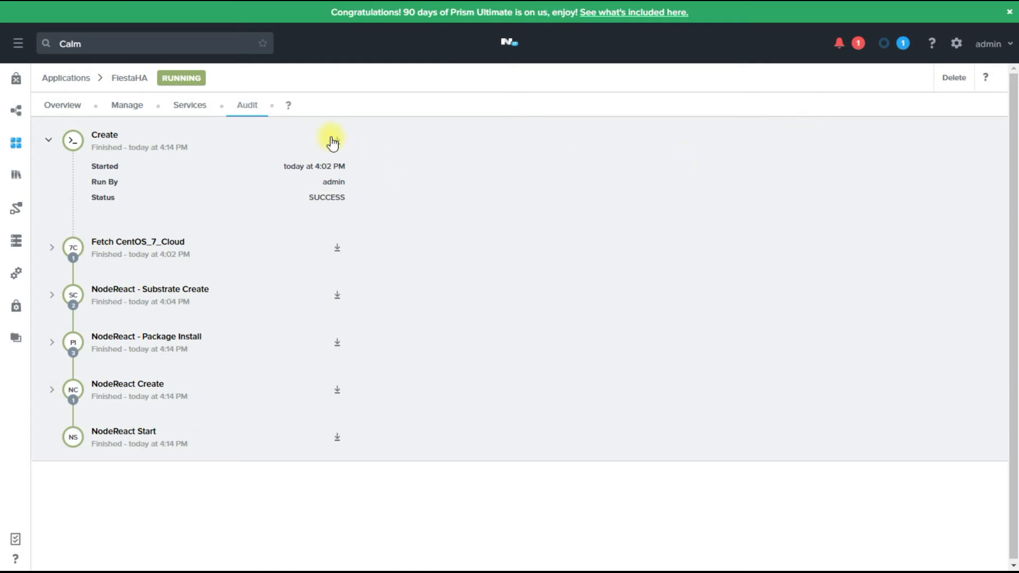
Copy the NodeReact service IP 10.11.16.98 from the FiestaHA application's services.
click(188, 106)
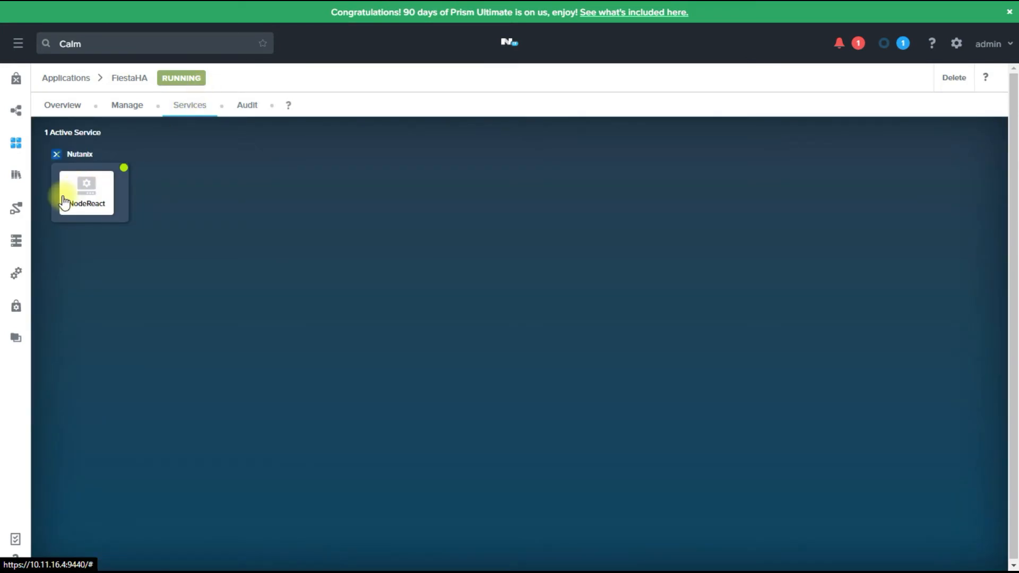
click(63, 202)
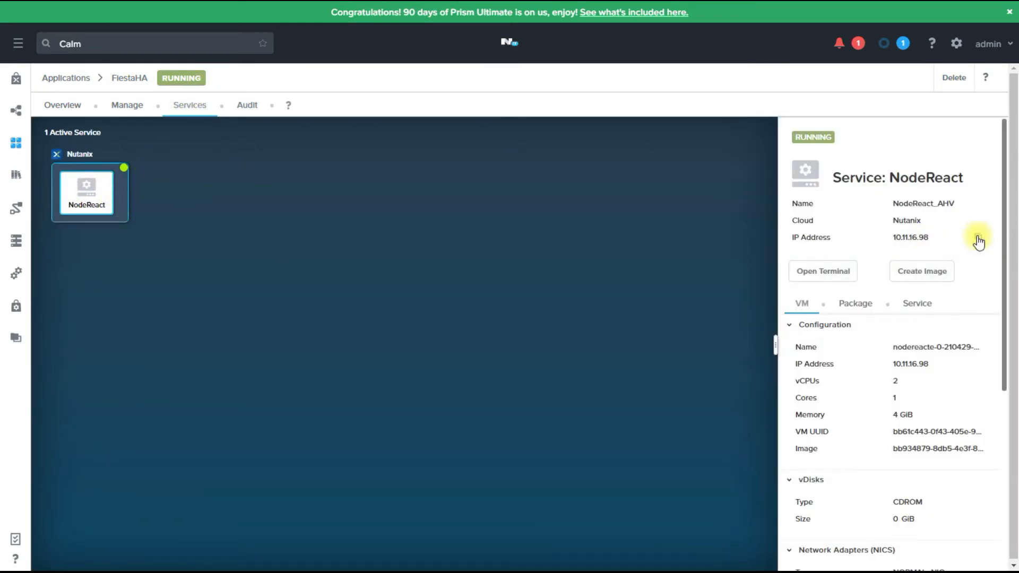
key(ctrl+t)
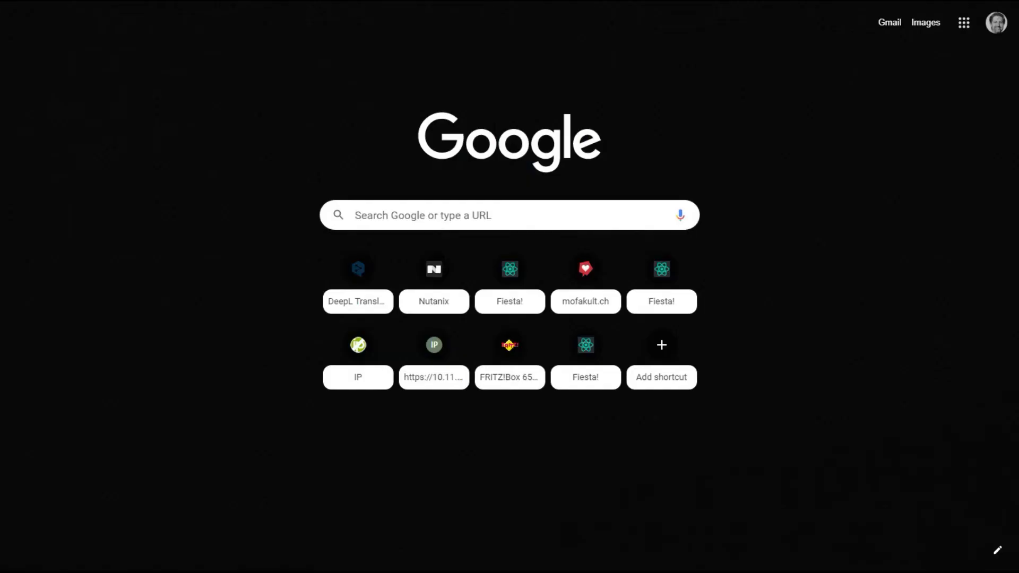
Load the Fiesta app from 10.11.16.98:5001 and open its store list.
click(339, 1)
text(http://10.11.16.98:5001/)
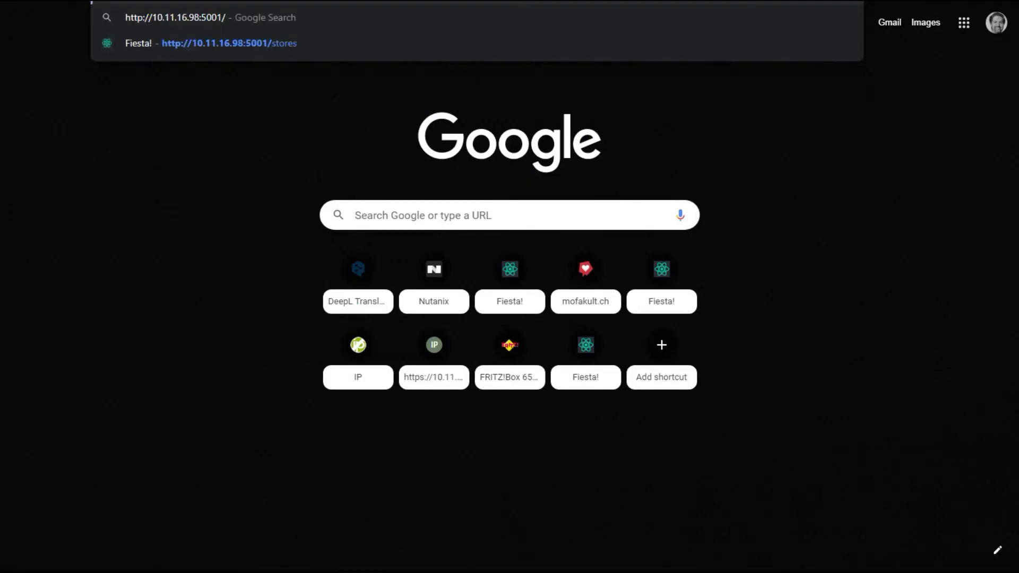
key(Return)
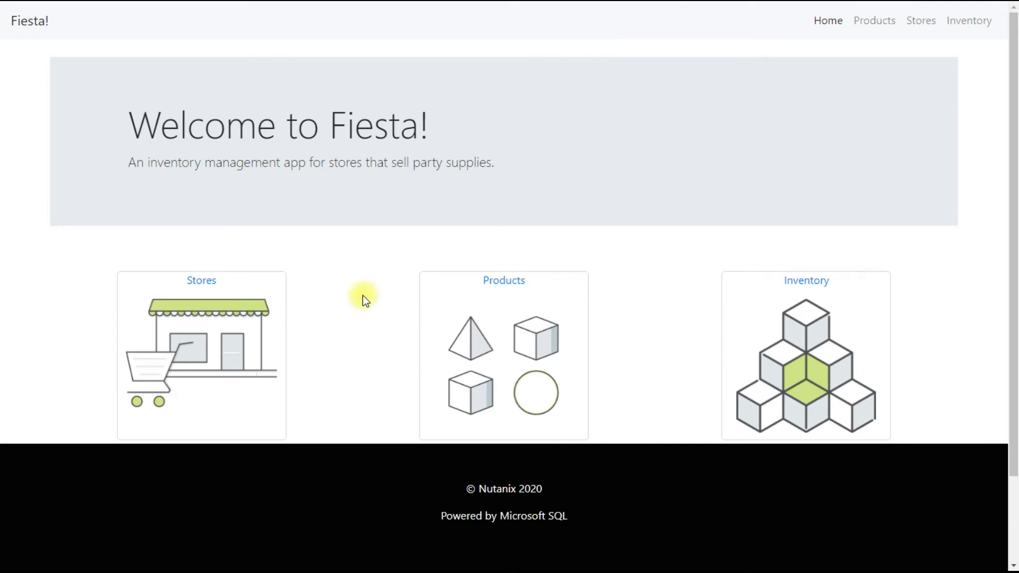
click(204, 281)
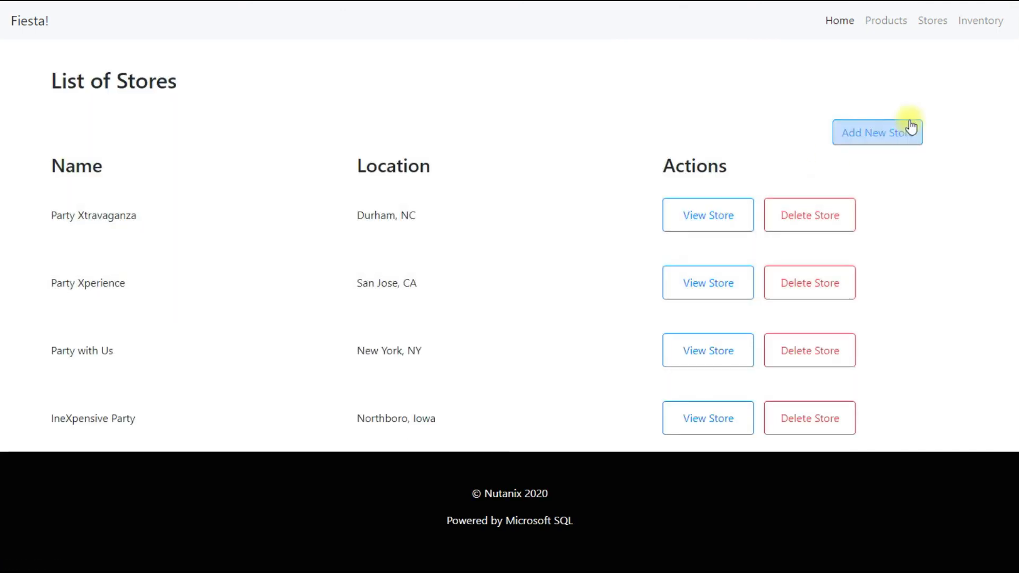
Add a store named demo01 in zurich, South Carolina.
click(899, 132)
click(324, 140)
text(demo01)
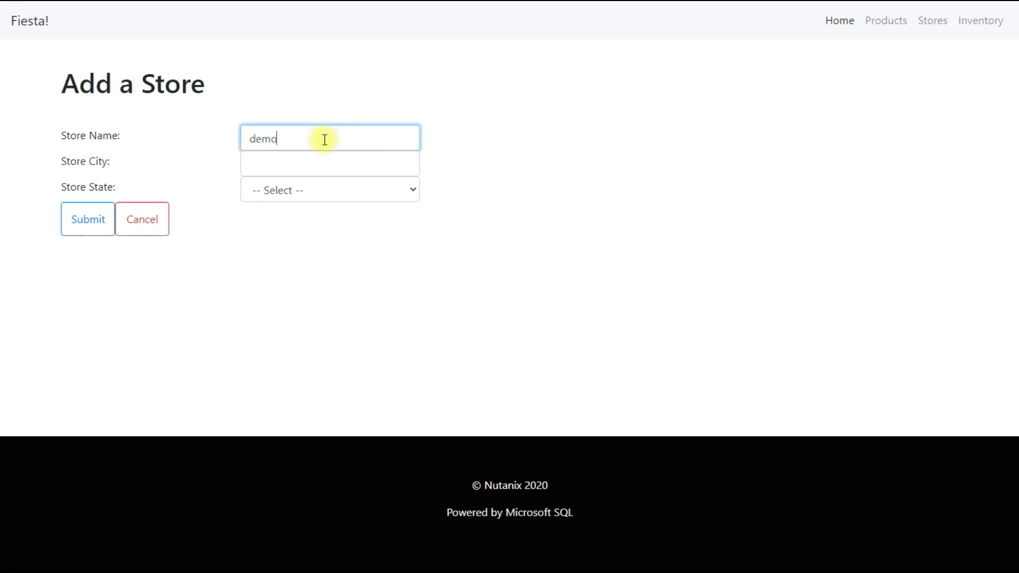
click(317, 159)
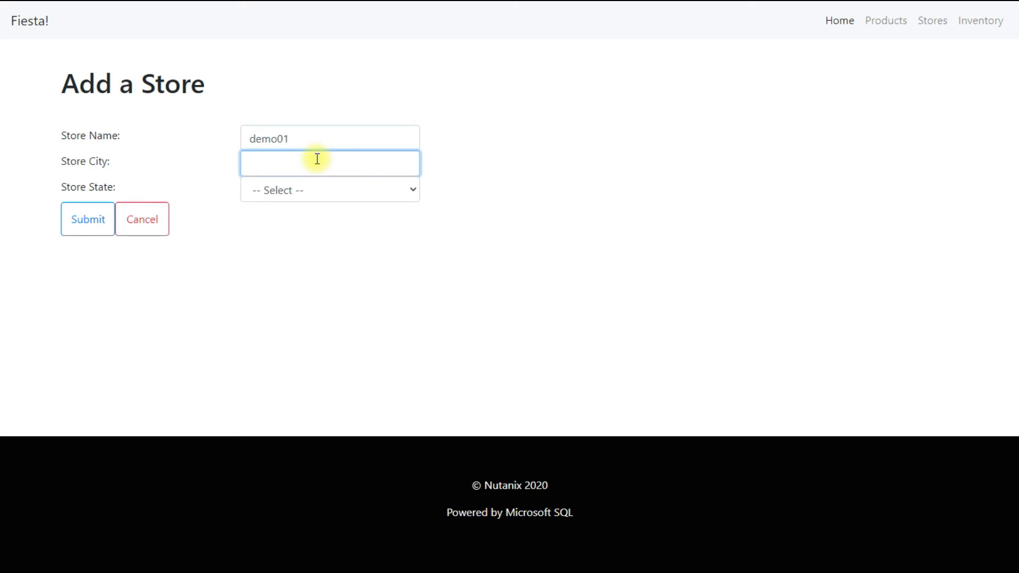
text(zurich)
click(298, 192)
scroll(318, 424, down, 12)
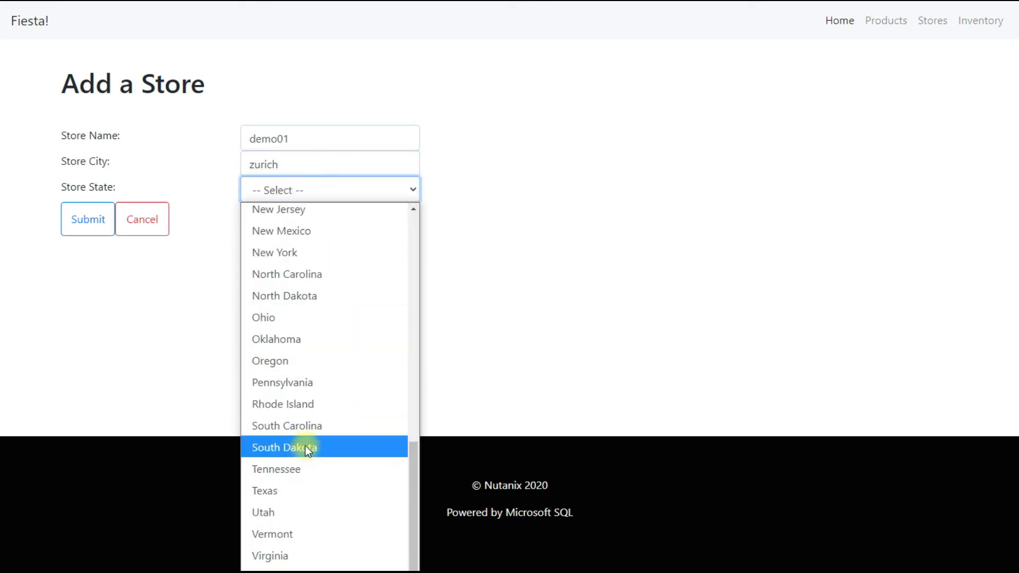
click(305, 446)
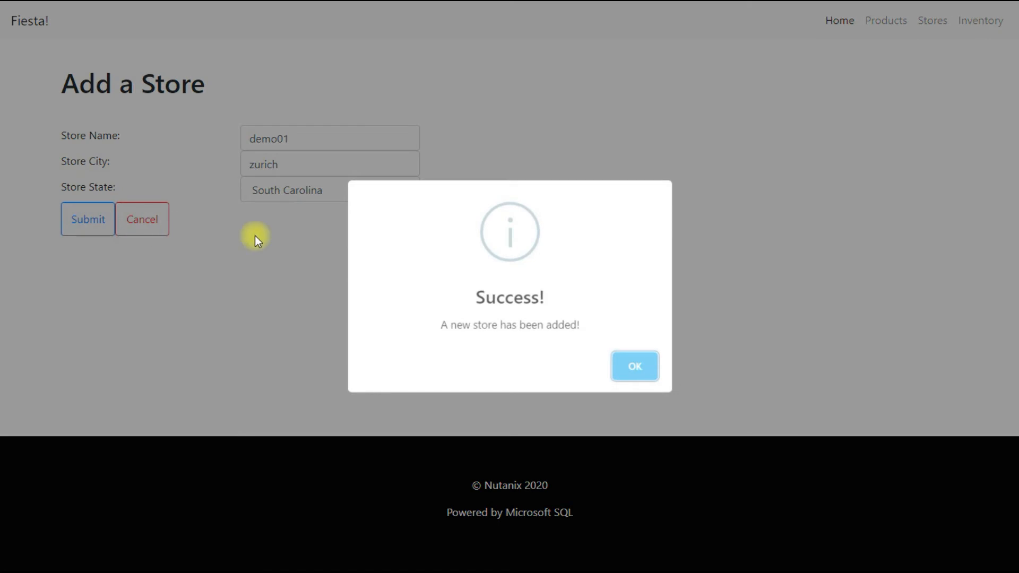
click(641, 374)
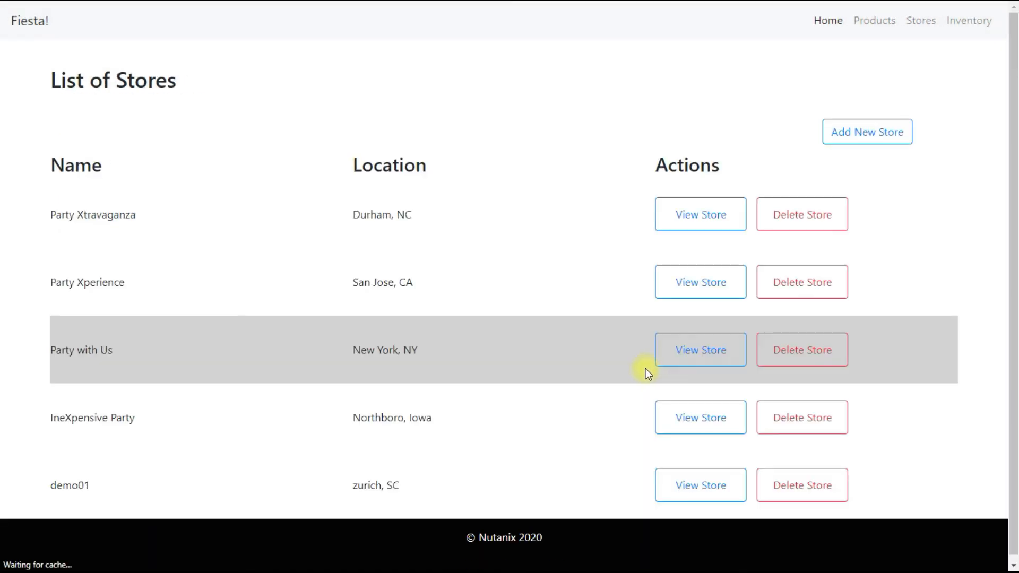
click(859, 130)
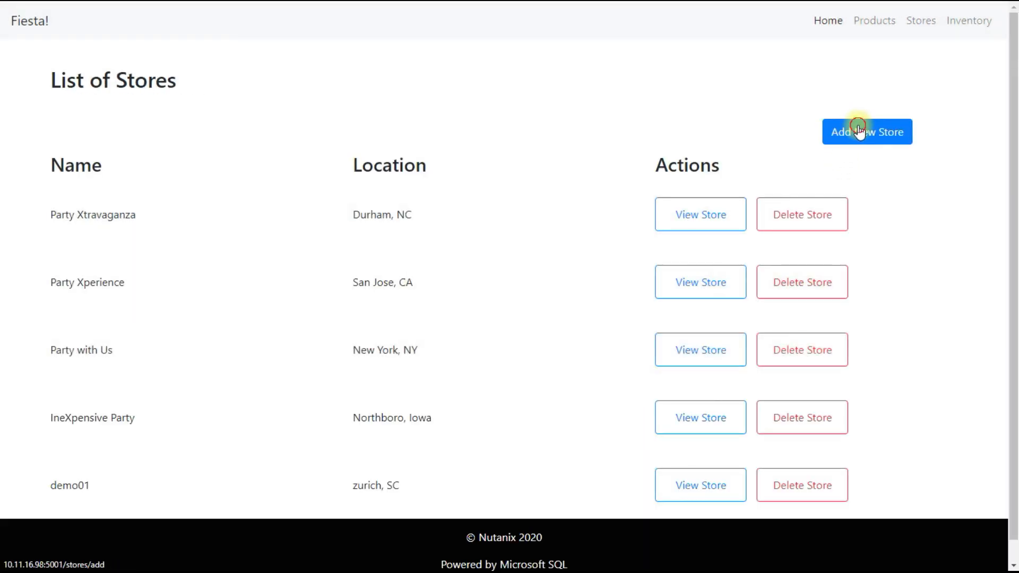
Add store Demo2 located in nocitiy, Georgia, and check the six-store list.
click(323, 131)
text(Demo2)
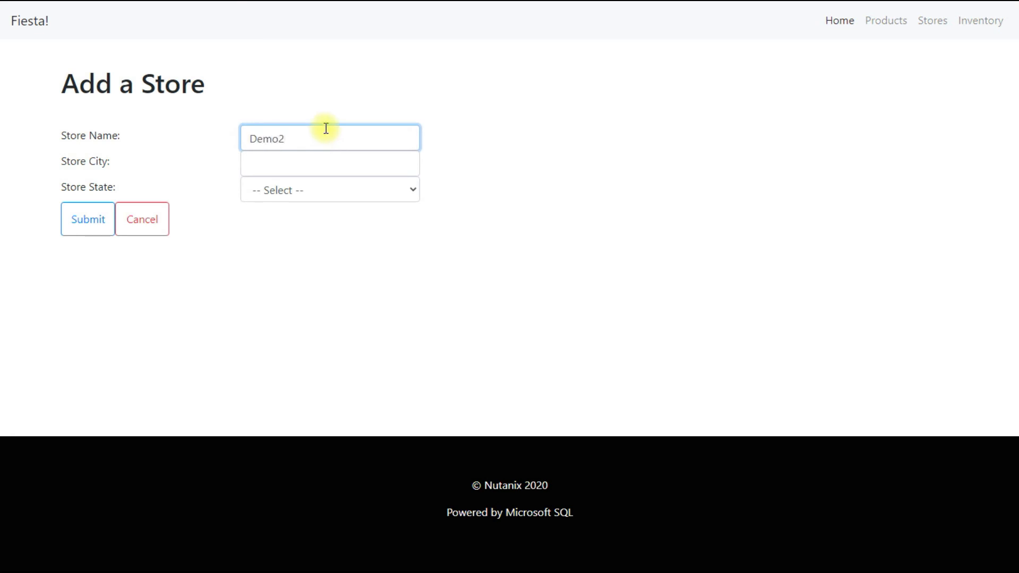
click(359, 162)
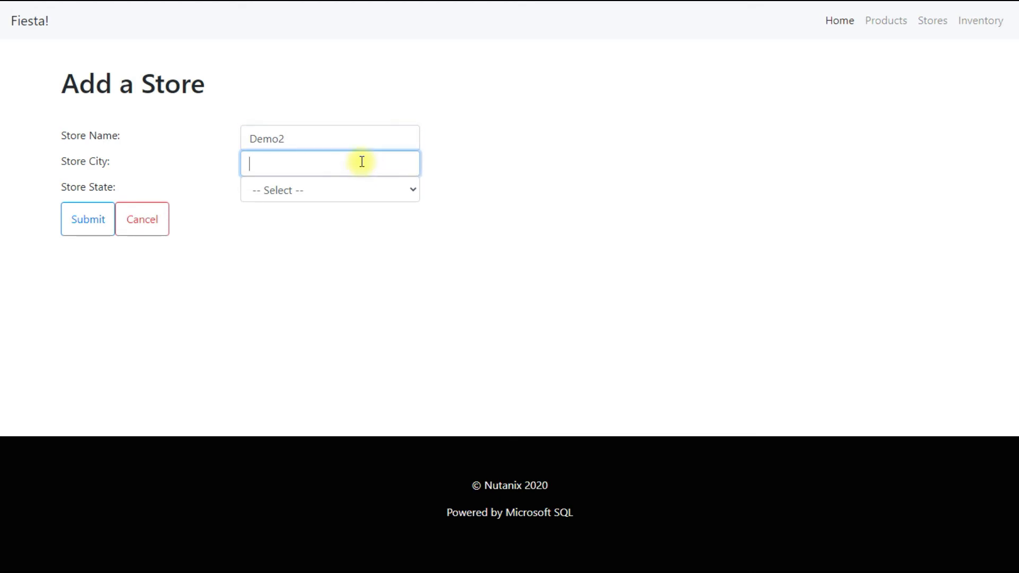
text(nocitiy)
click(341, 190)
click(279, 451)
click(82, 218)
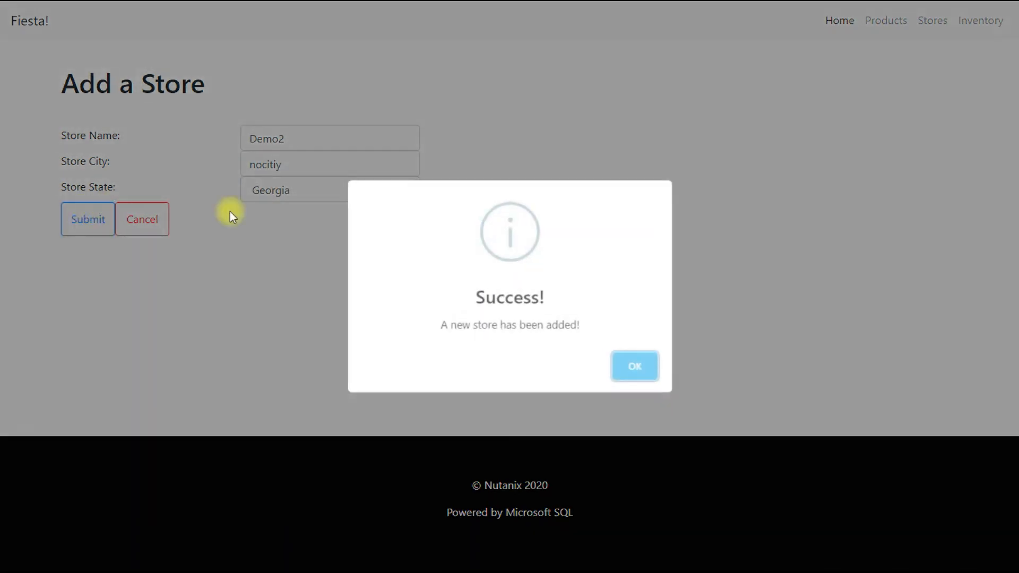
click(639, 365)
scroll(587, 237, down, 2)
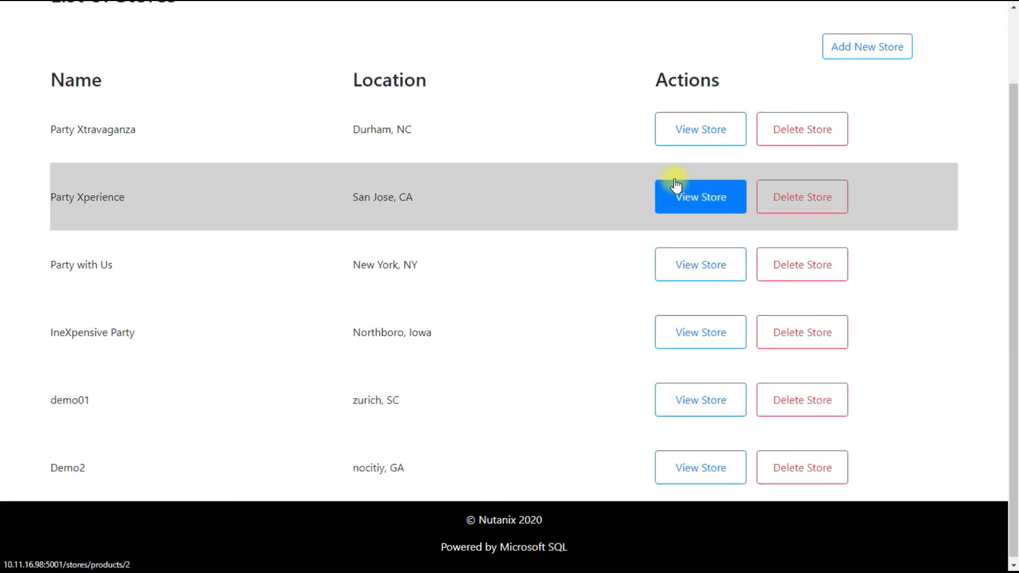
scroll(682, 170, up, 2)
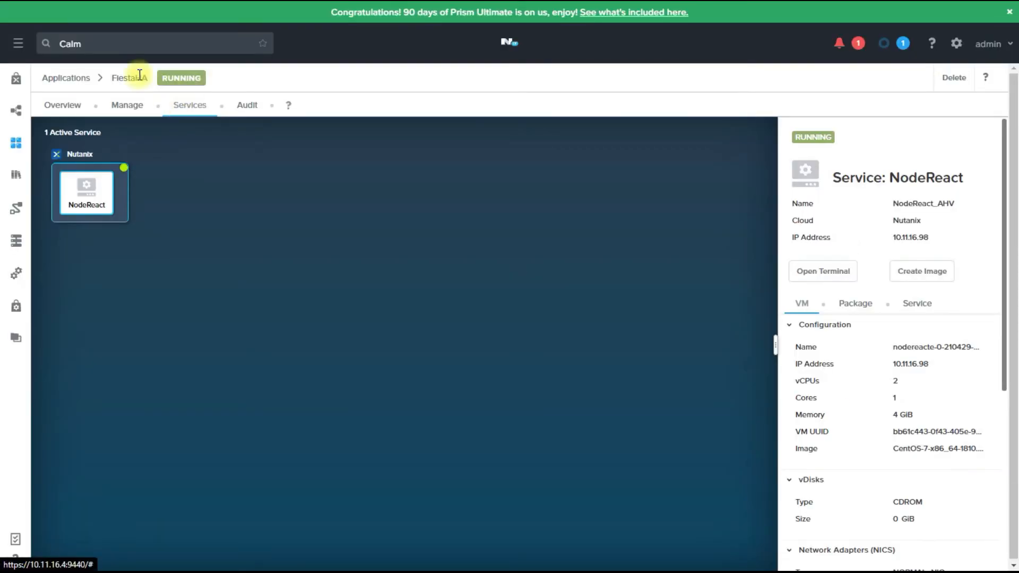
Filter Prism Central's VM list to names containing sqlag.
click(18, 42)
click(36, 168)
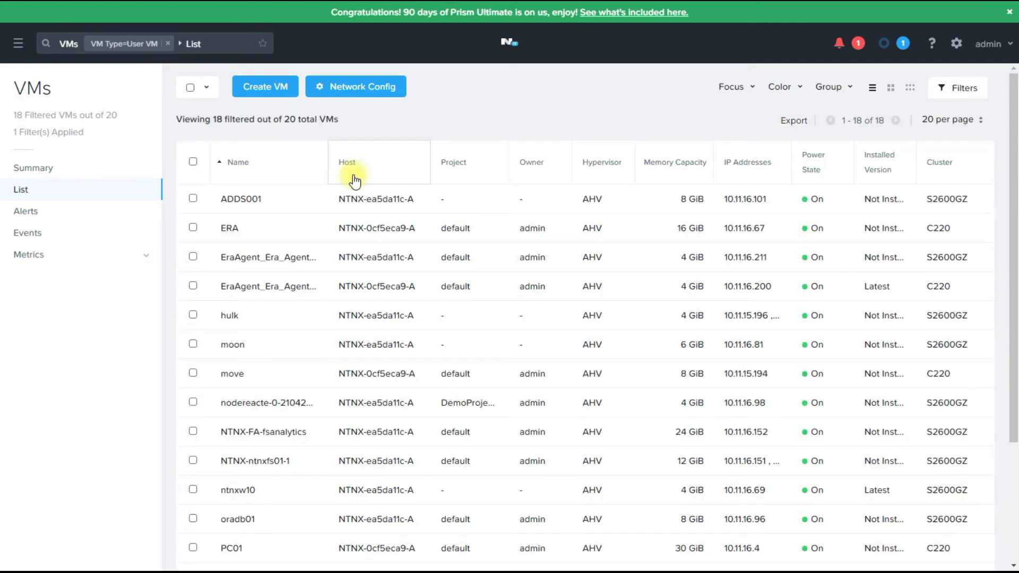
click(953, 89)
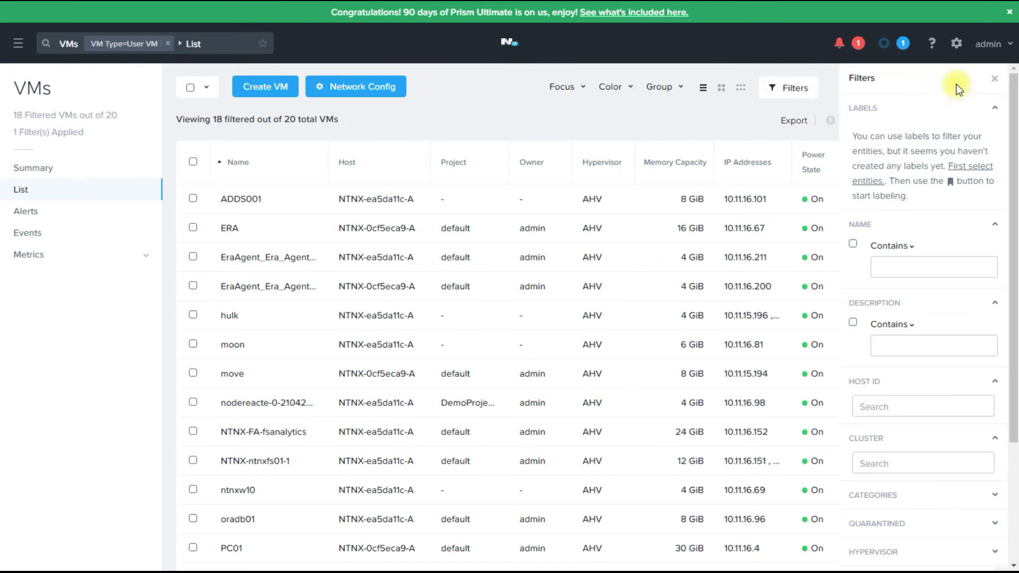
click(911, 261)
text(s)
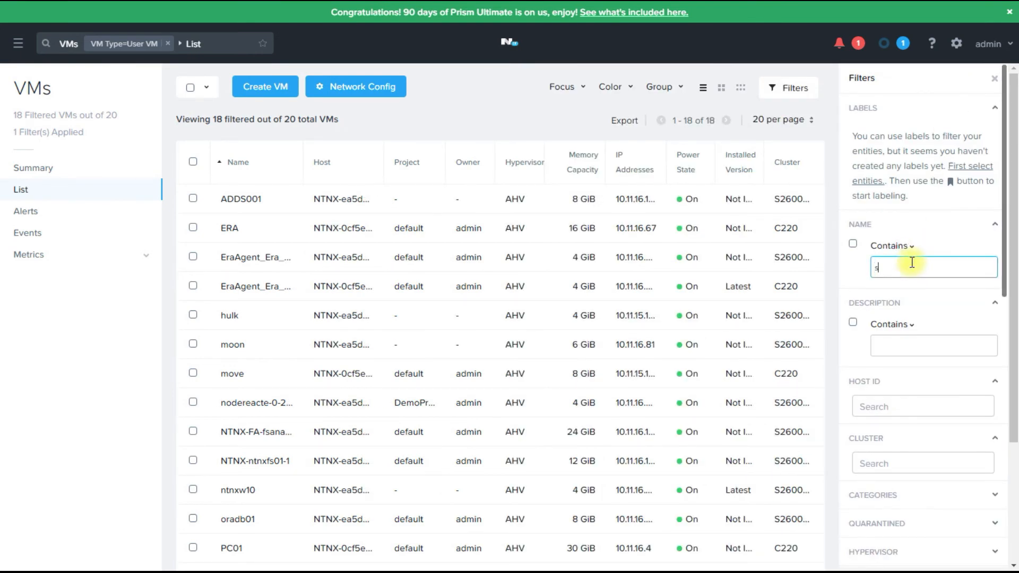
text(qlag)
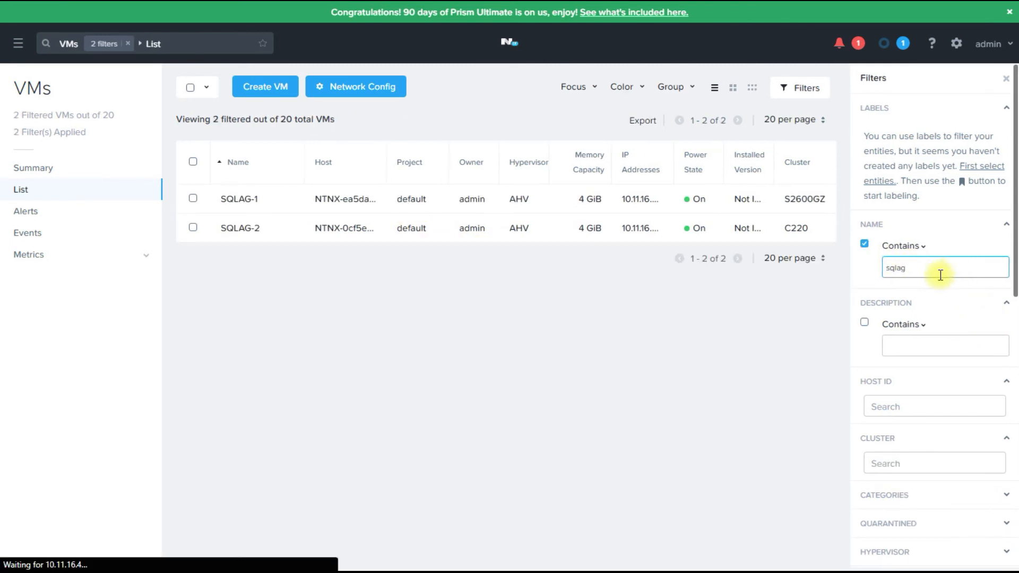
click(193, 229)
Hard power off the SQLAG-2 VM.
click(193, 229)
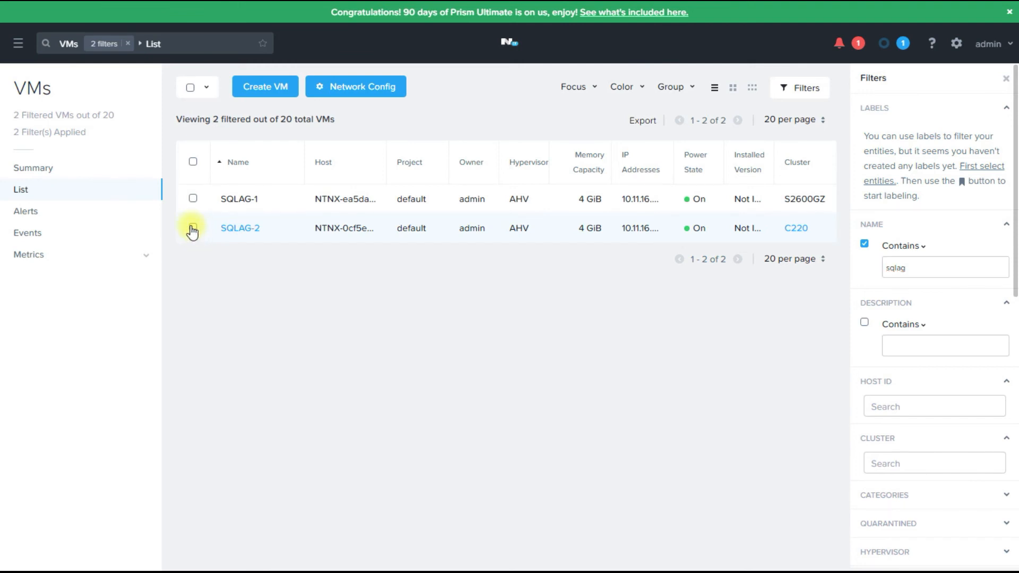
click(335, 91)
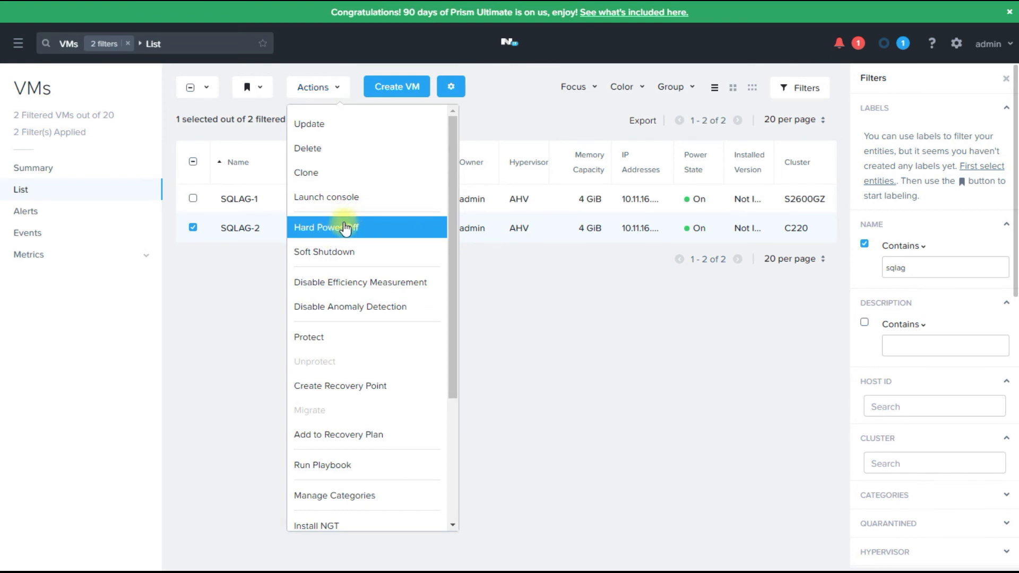
click(345, 227)
click(547, 289)
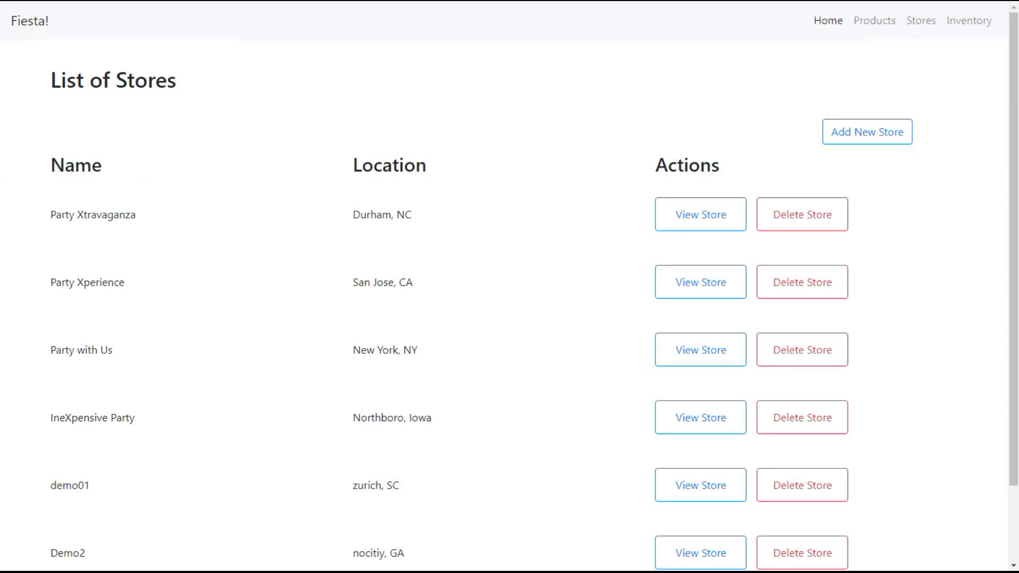
Reload Fiesta and reopen Stores to confirm all six stores, including demo01 and Demo2.
click(144, 1)
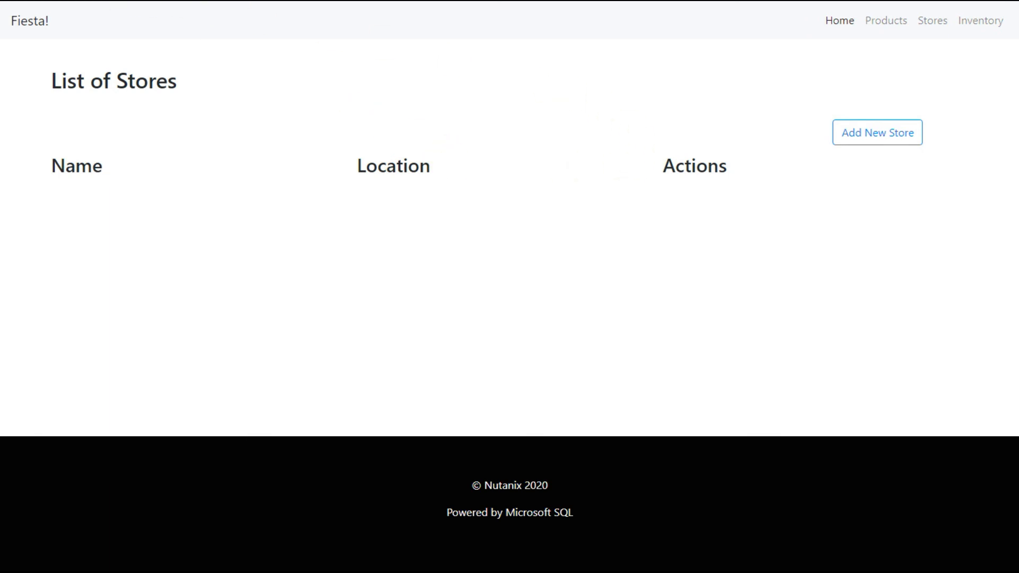
key(F5)
key(F5)
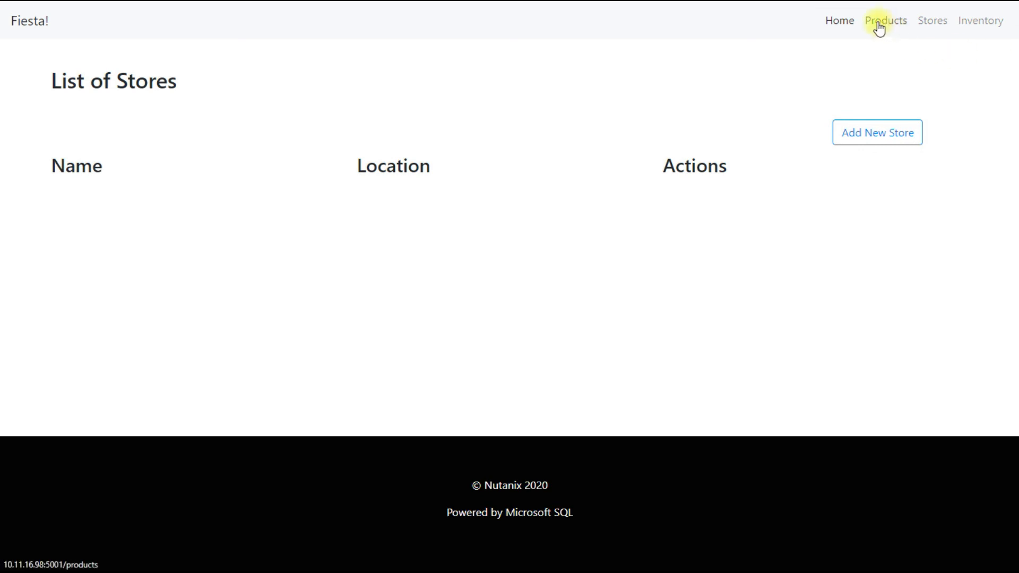
click(847, 25)
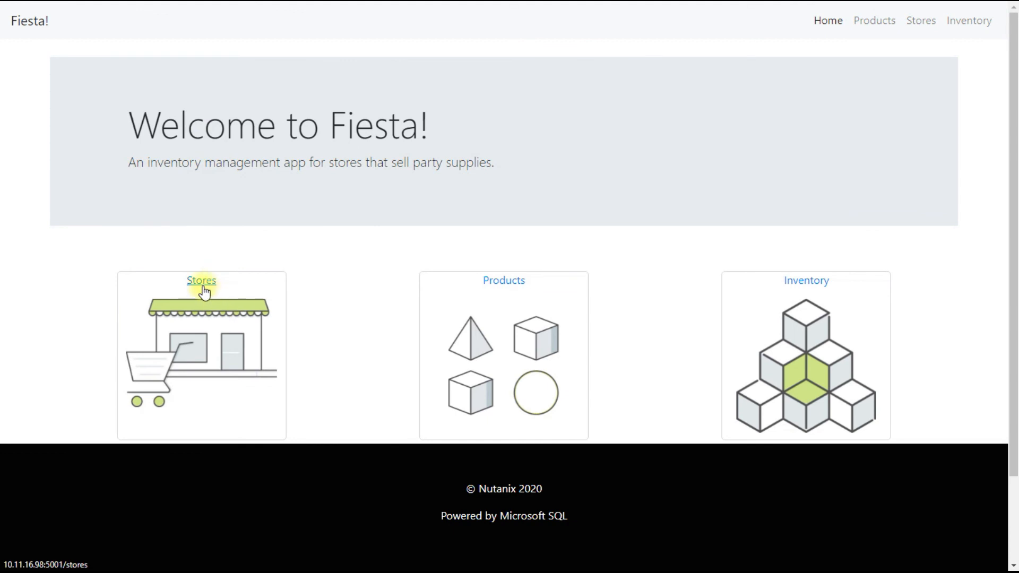
click(202, 285)
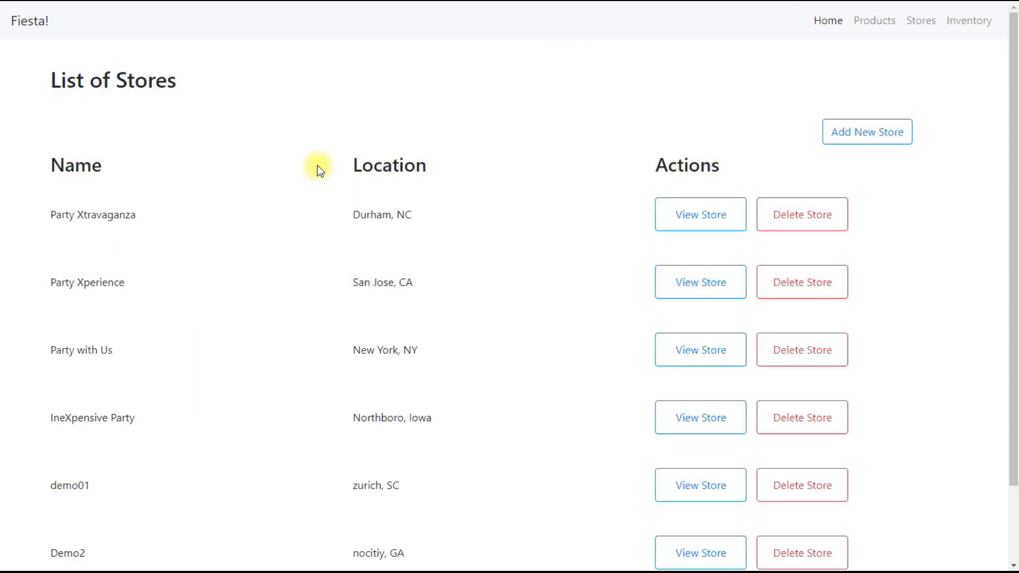
scroll(464, 307, down, 2)
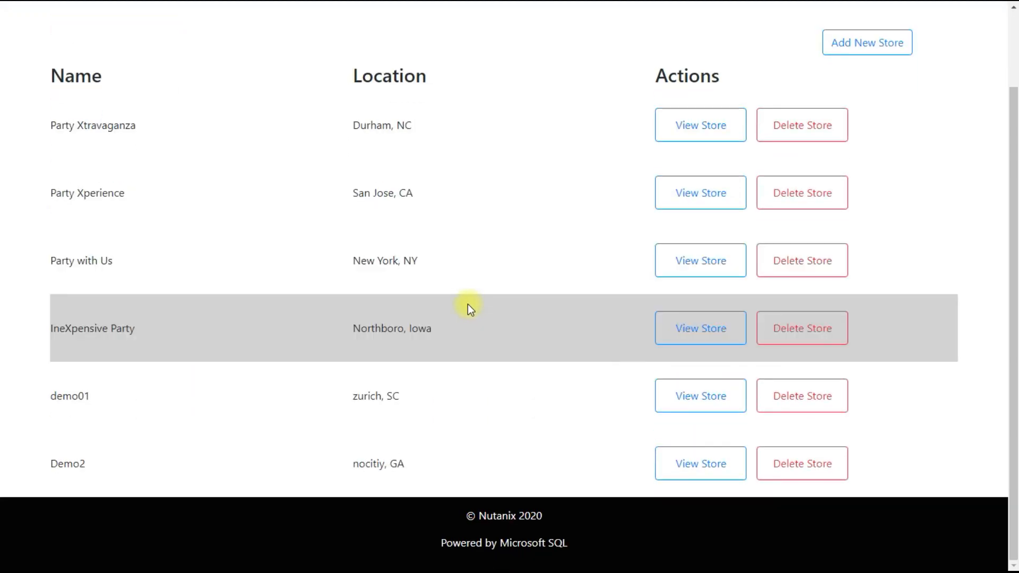